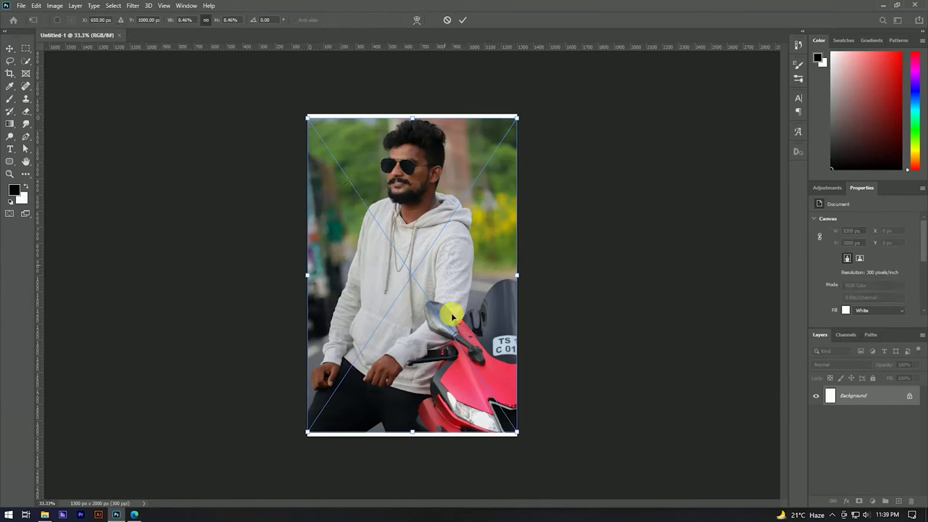
Enlarge the placed portrait slightly from its centre and commit the transform
left_click_drag(414, 117, 413, 114)
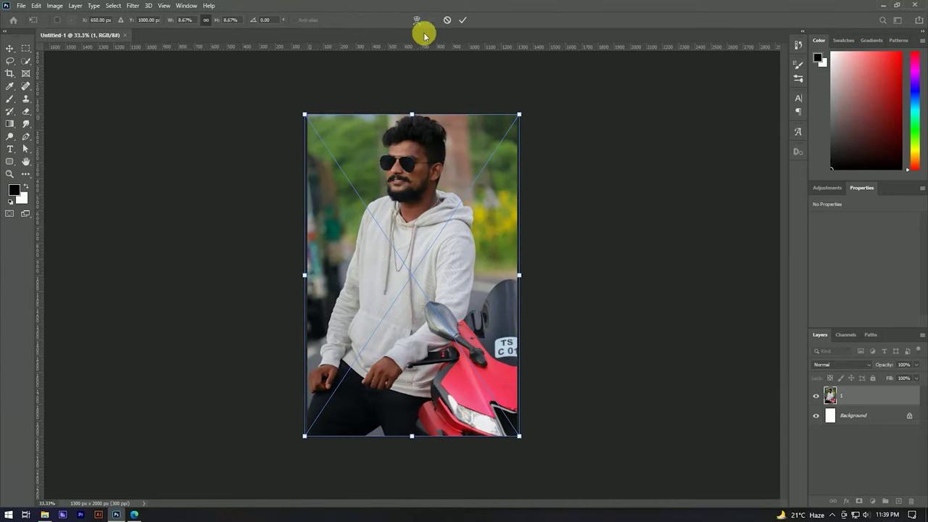
left_click(462, 19)
scroll(435, 124, "up", 3)
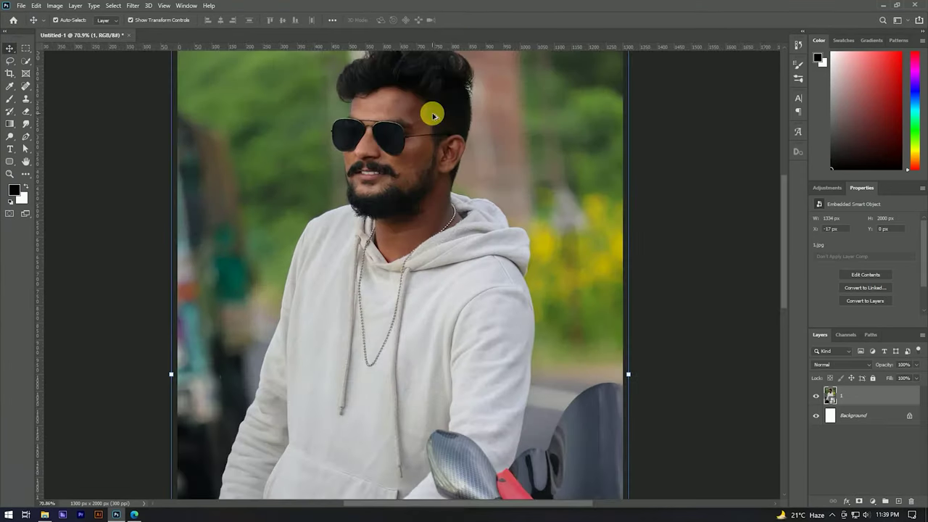
scroll(374, 158, "up", 3)
scroll(369, 300, "down", 3)
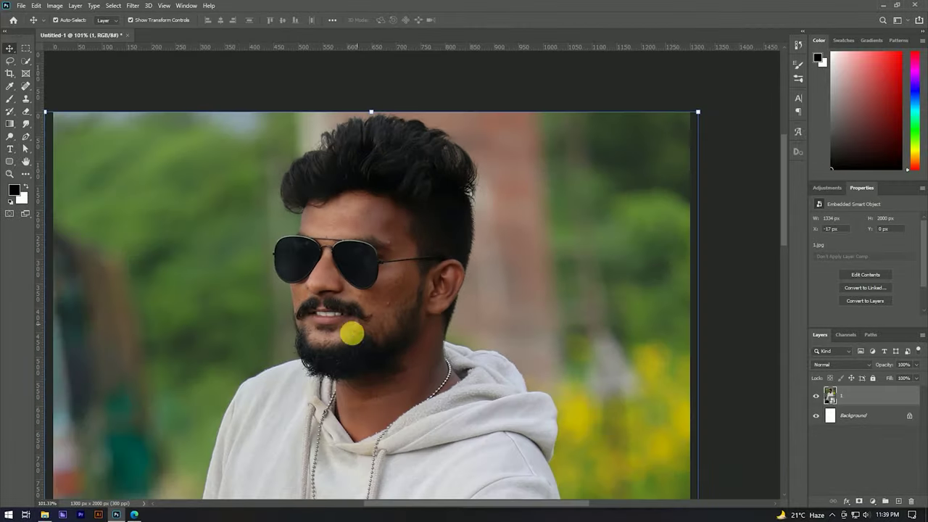
Rasterize the placed photo into a pixel layer
scroll(370, 274, "up", 5)
scroll(369, 274, "down", 2)
scroll(346, 228, "down", 3)
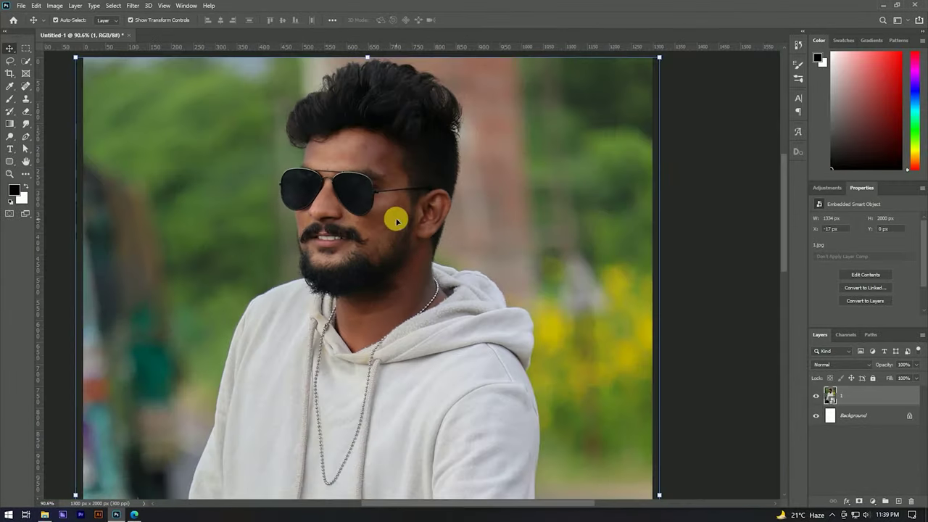
scroll(396, 215, "up", 5)
scroll(387, 224, "down", 1)
scroll(348, 267, "down", 2)
right_click(875, 397)
left_click(771, 270)
Zoom in on the man's face and choose the Spot Healing Brush
scroll(311, 248, "down", 1)
scroll(317, 249, "down", 2)
left_click_drag(317, 249, 331, 249)
left_click(25, 85)
scroll(377, 258, "up", 2)
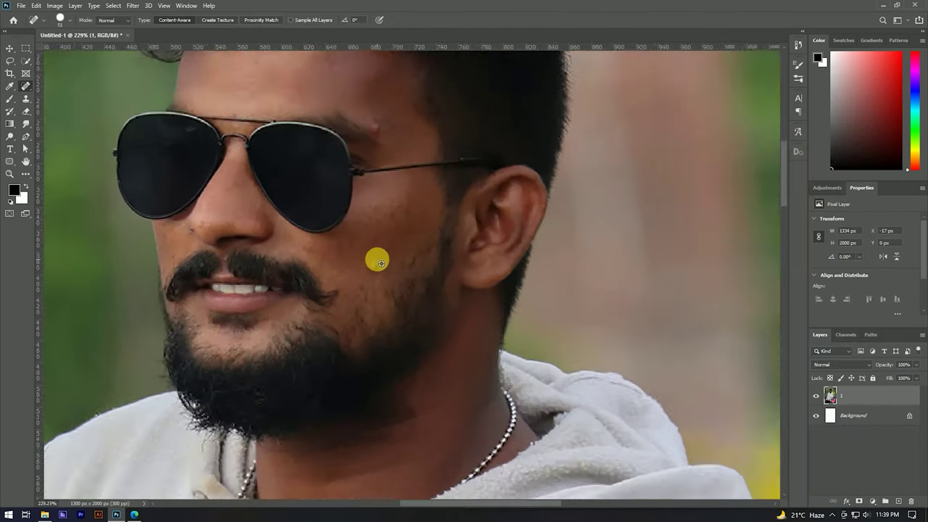
scroll(359, 272, "up", 1)
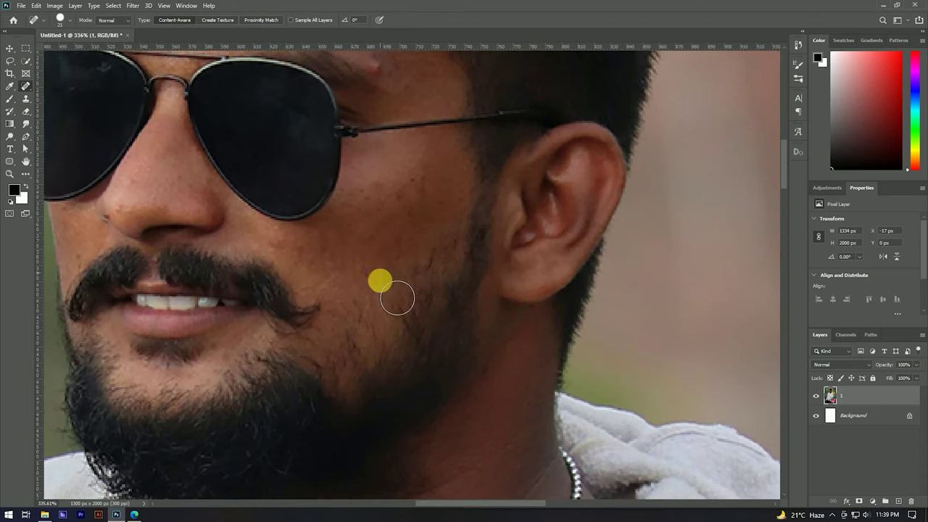
scroll(392, 279, "down", 2)
scroll(358, 285, "up", 3)
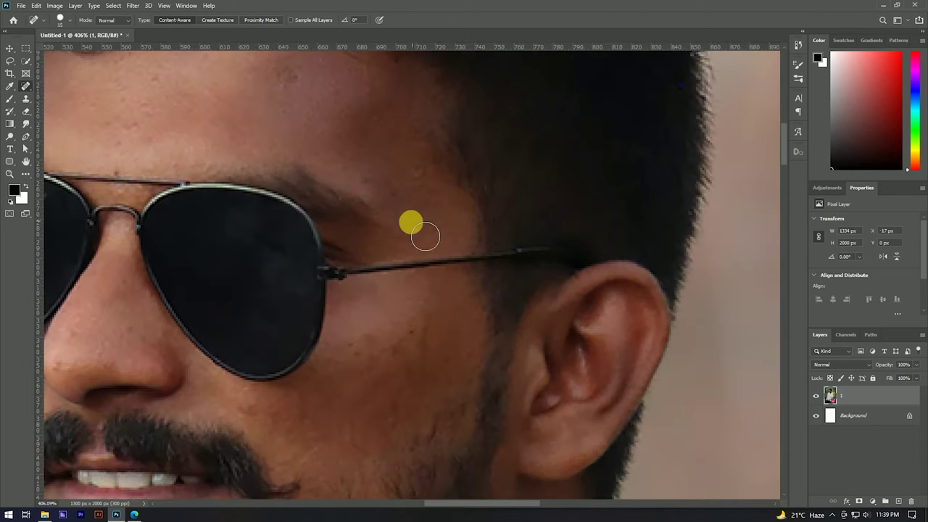
scroll(396, 224, "down", 1)
scroll(359, 181, "up", 1)
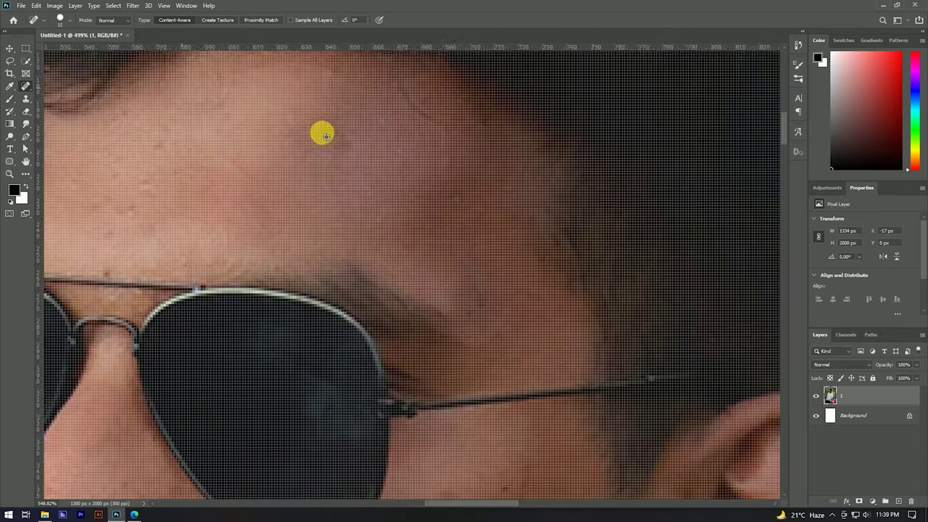
scroll(319, 196, "down", 2)
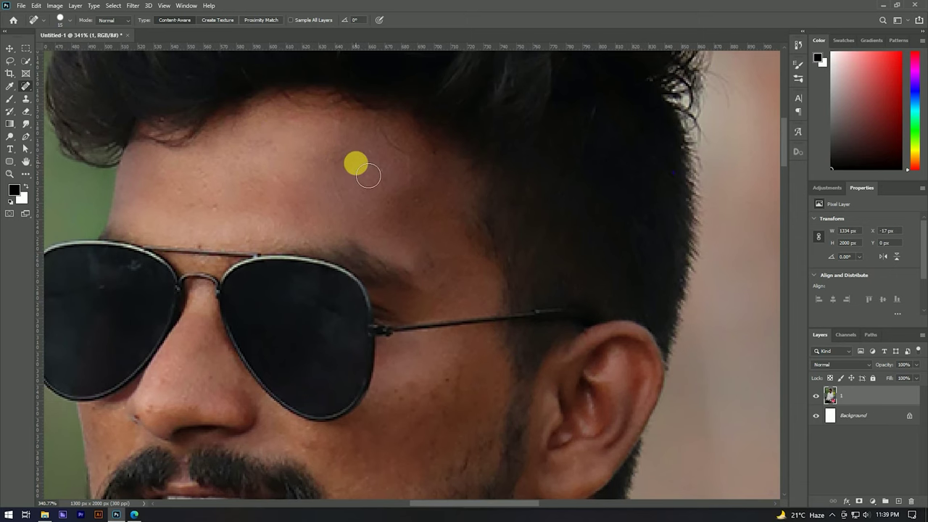
scroll(265, 168, "down", 3)
scroll(217, 275, "down", 1)
scroll(222, 307, "up", 3)
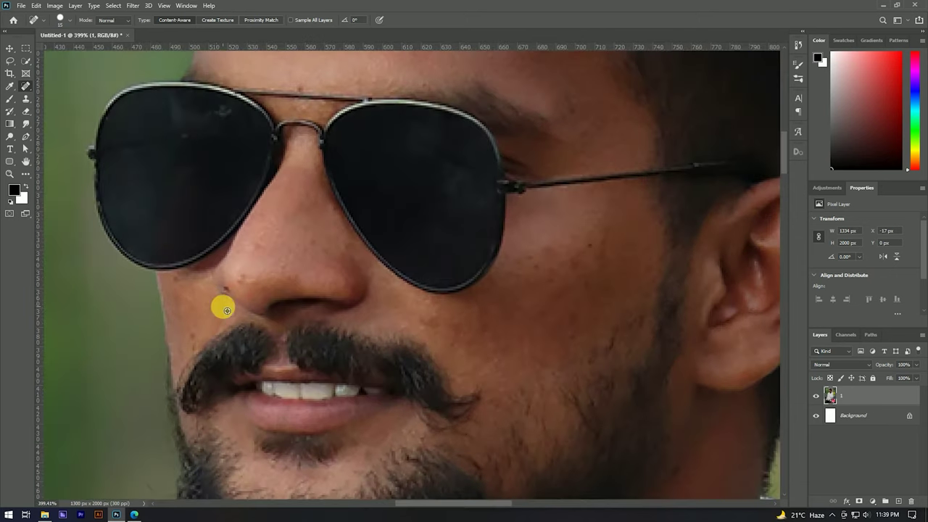
scroll(220, 296, "up", 2)
scroll(220, 296, "up", 2)
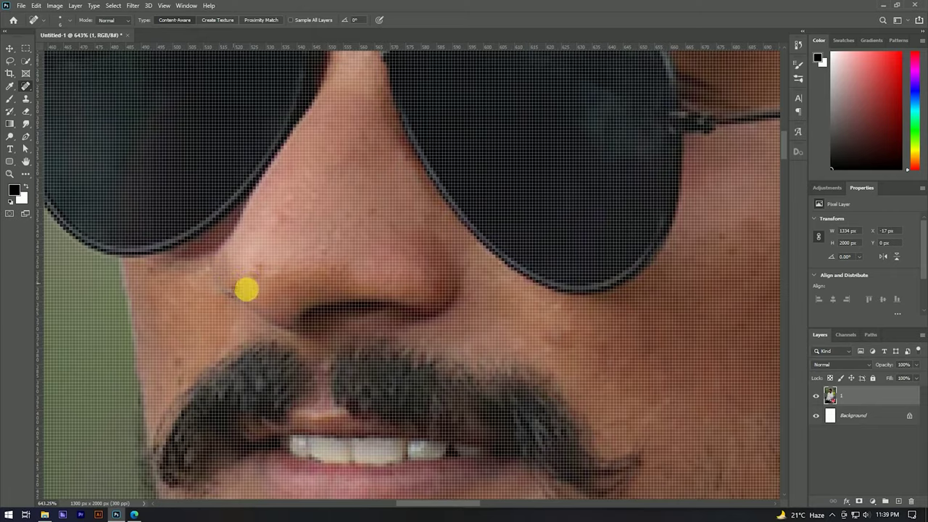
scroll(244, 287, "down", 2)
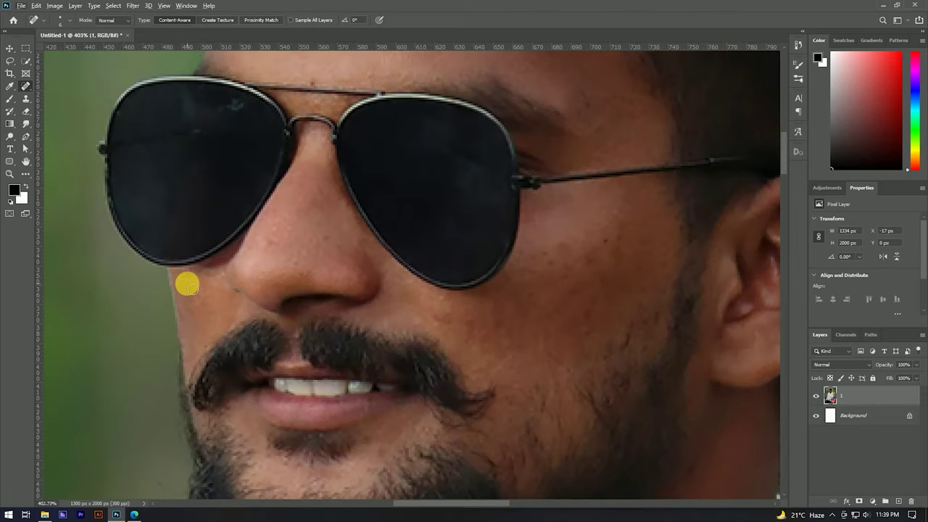
scroll(218, 314, "down", 3)
scroll(449, 326, "up", 3)
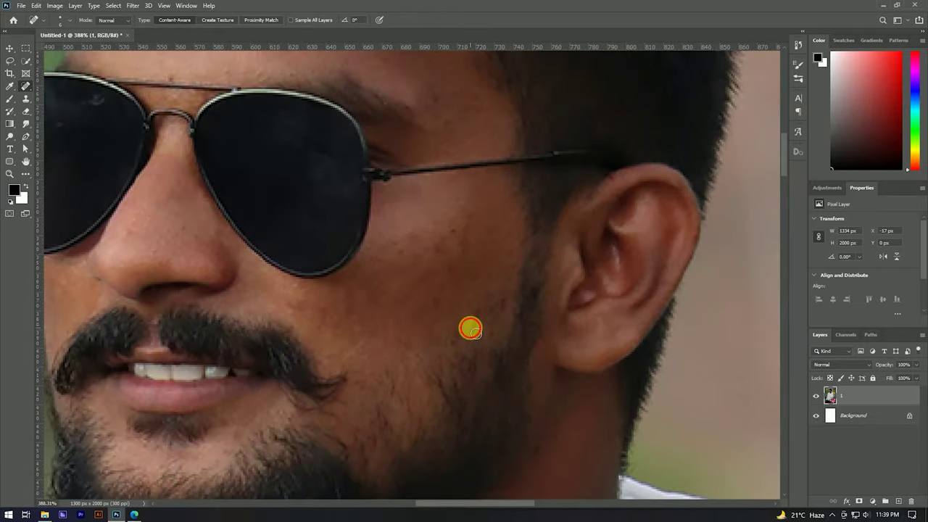
scroll(464, 294, "down", 2)
scroll(435, 290, "down", 2)
scroll(442, 247, "up", 4)
scroll(391, 274, "down", 1)
Enlarge the healing brush and heal the dark spot on the forehead
left_click_drag(392, 274, 395, 275)
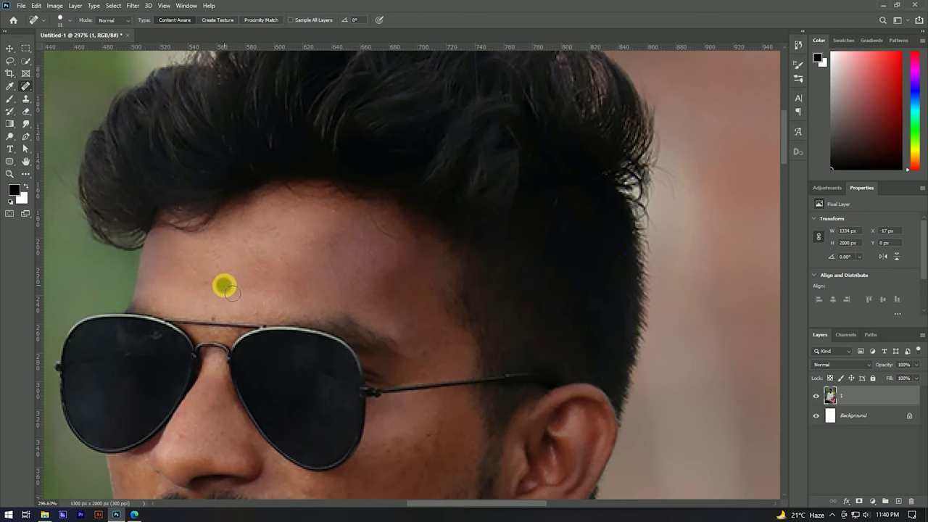
scroll(269, 293, "down", 3)
scroll(296, 218, "down", 1)
scroll(336, 196, "down", 1)
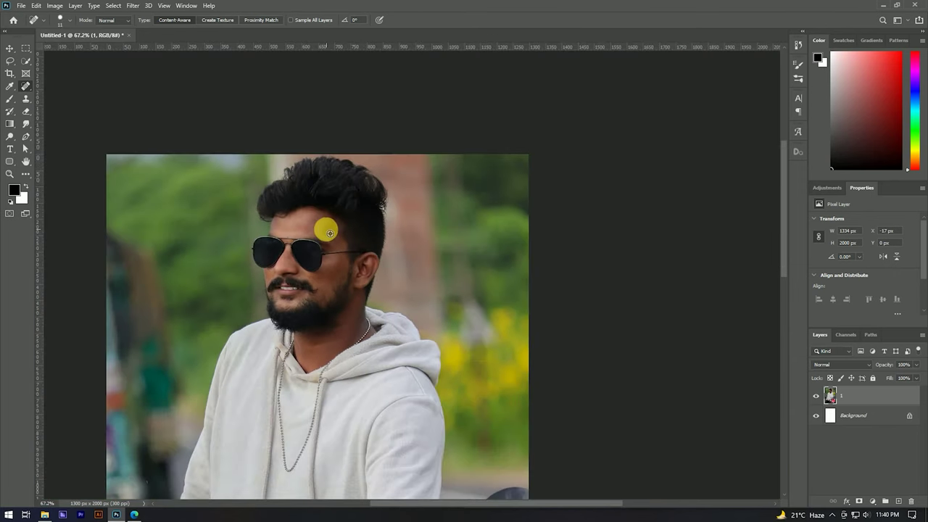
scroll(325, 228, "up", 2)
scroll(334, 228, "up", 2)
key("bracketright")
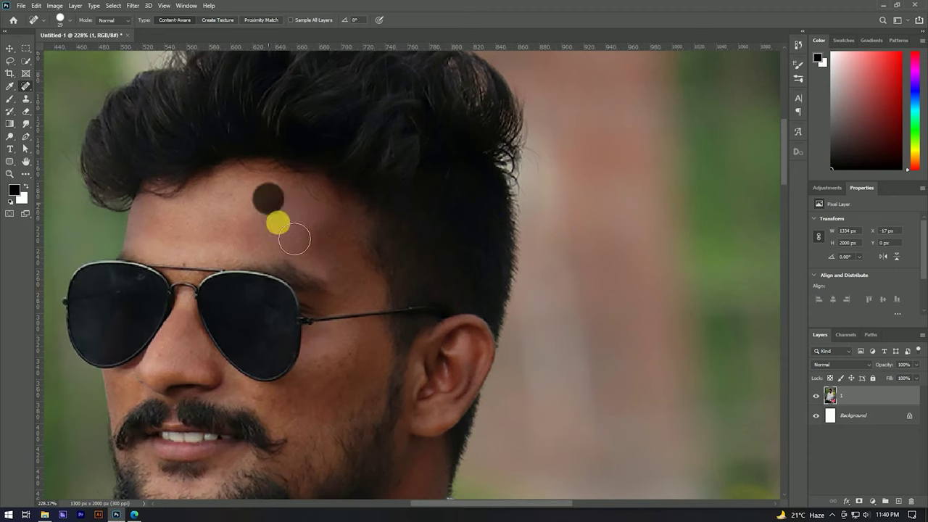
left_click_drag(279, 242, 282, 243)
scroll(334, 217, "down", 3)
scroll(321, 193, "down", 1)
scroll(326, 203, "up", 3)
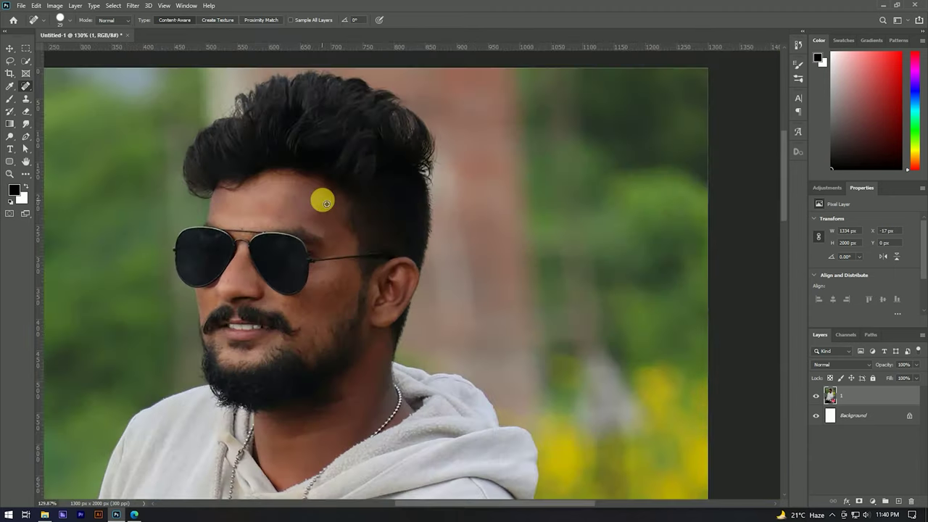
scroll(326, 204, "up", 2)
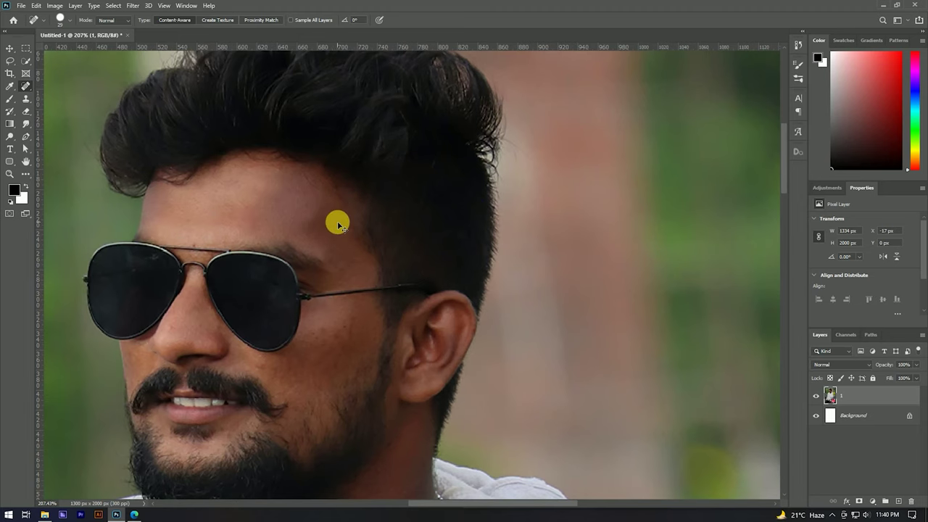
scroll(337, 225, "down", 3)
scroll(356, 176, "up", 1)
scroll(331, 253, "down", 4)
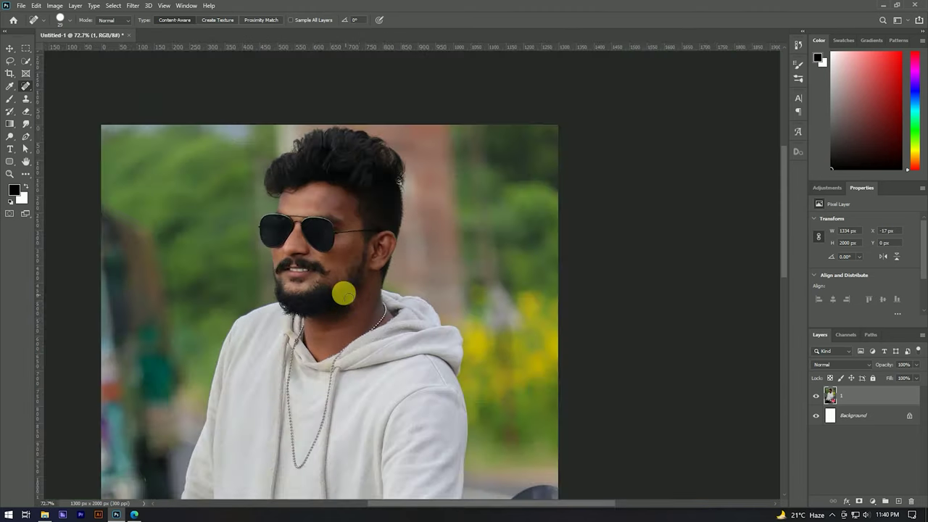
Return to the Move tool and fit the whole photo on screen
key("v")
key("ctrl+0")
scroll(591, 262, "up", 2)
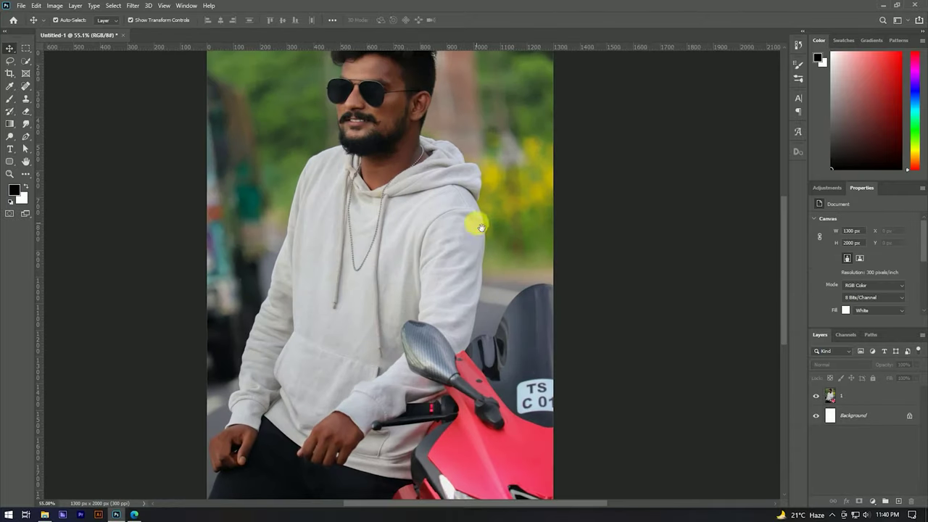
Duplicate the photo layer as '1 copy'
scroll(477, 217, "up", 1)
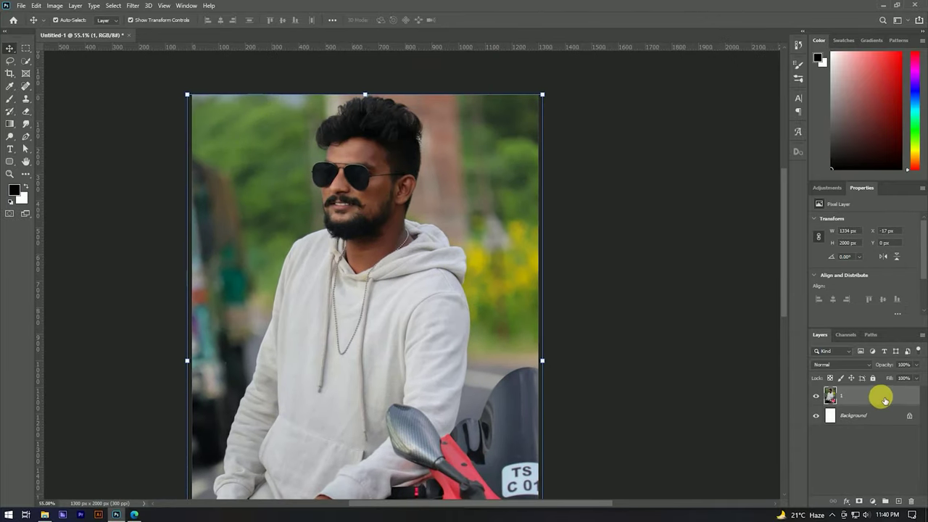
right_click(884, 400)
left_click(769, 150)
left_click(546, 150)
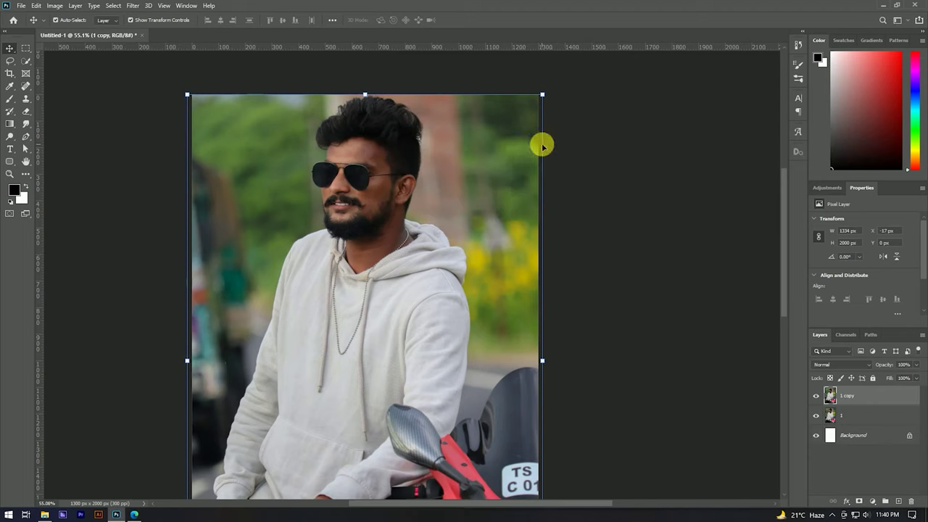
Add a Hue/Saturation adjustment with hue about -21 so the red bike turns pink
left_click(872, 501)
left_click(859, 414)
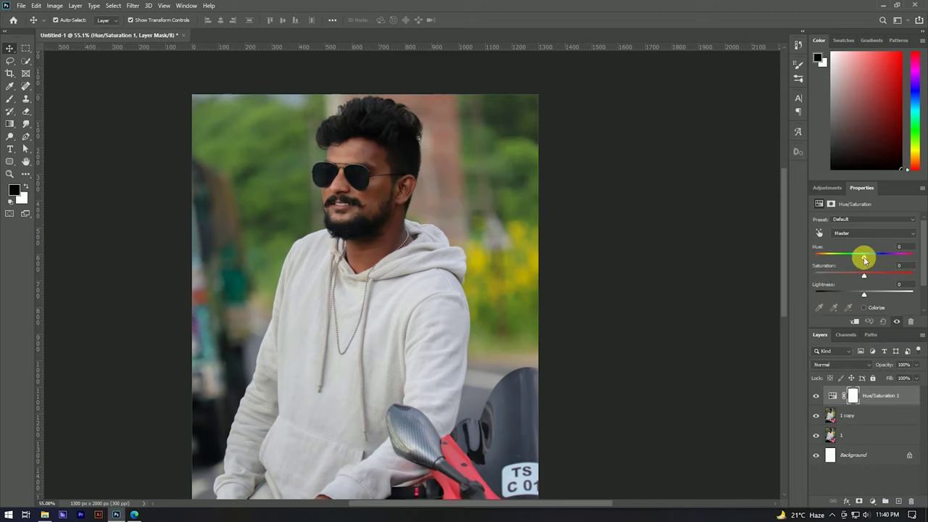
left_click_drag(870, 259, 863, 259)
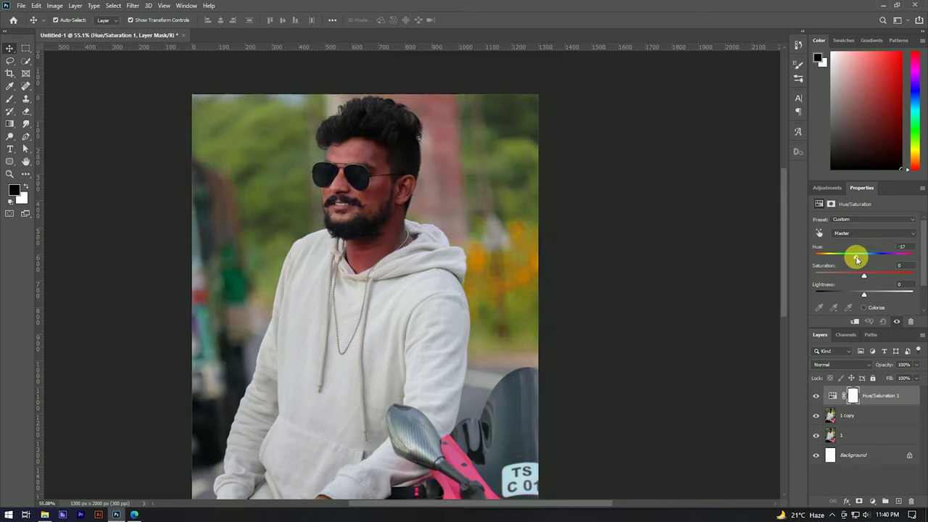
left_click_drag(857, 259, 860, 260)
left_click(853, 395)
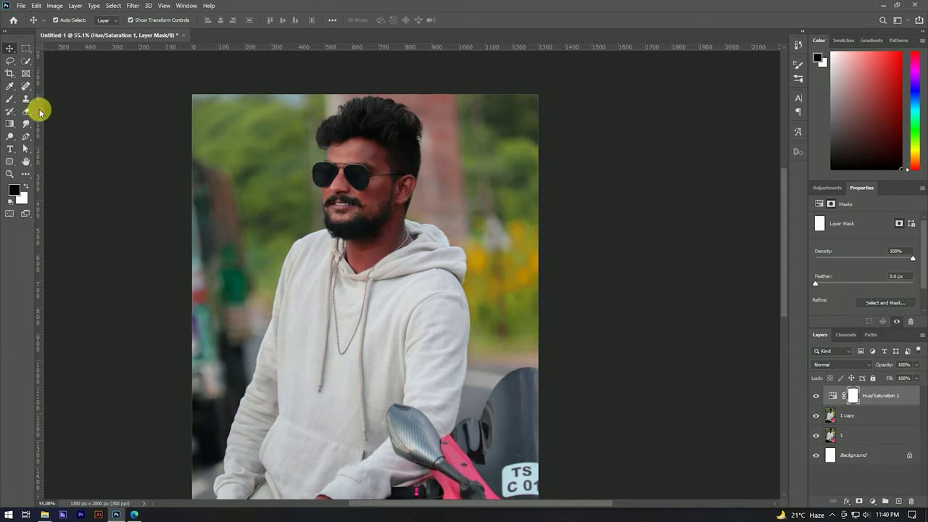
Brush the Hue/Saturation mask over the neck and left hand to lighten the skin
left_click(11, 99)
mouse_move(418, 207)
left_mouse_down()
mouse_move(368, 214)
mouse_move(390, 169)
mouse_move(331, 160)
left_mouse_up()
scroll(348, 166, "up", 5)
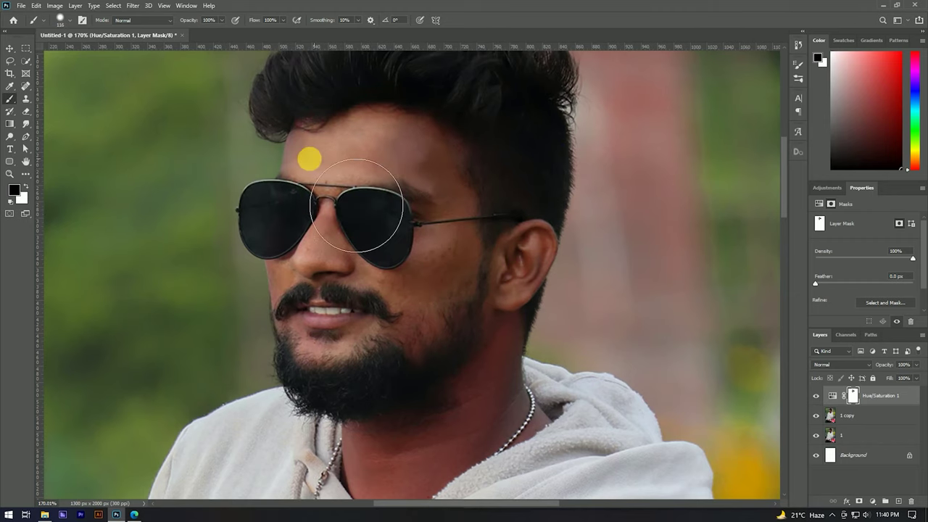
left_click_drag(454, 419, 435, 313)
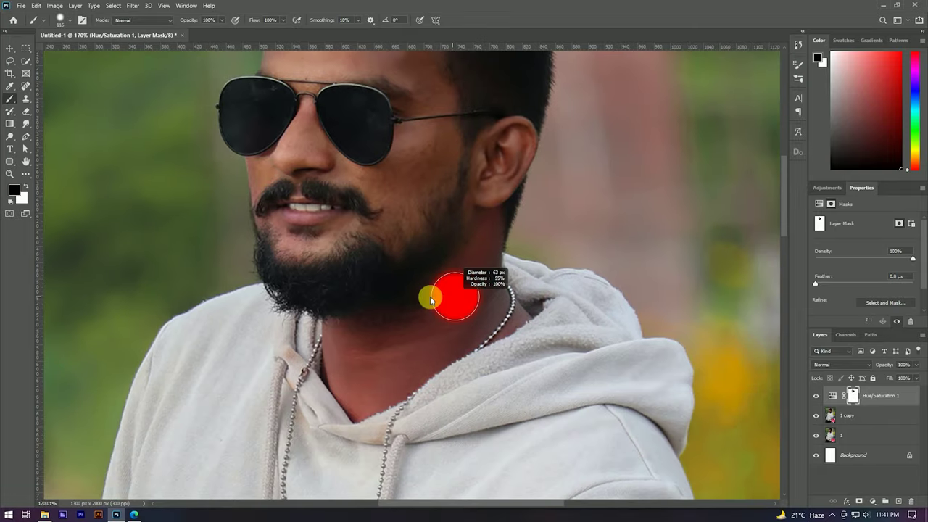
left_click_drag(341, 365, 393, 408)
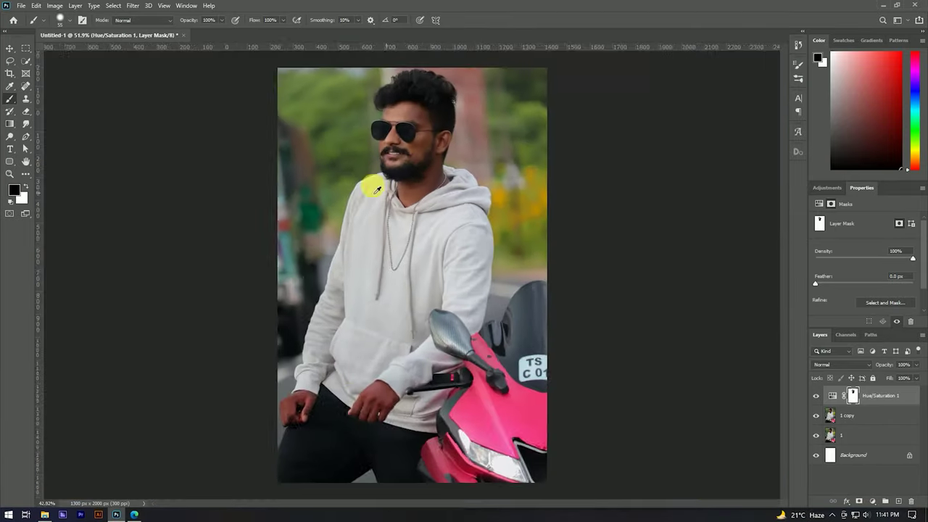
mouse_move(364, 227)
left_mouse_down()
mouse_move(372, 404)
mouse_move(349, 473)
left_mouse_up()
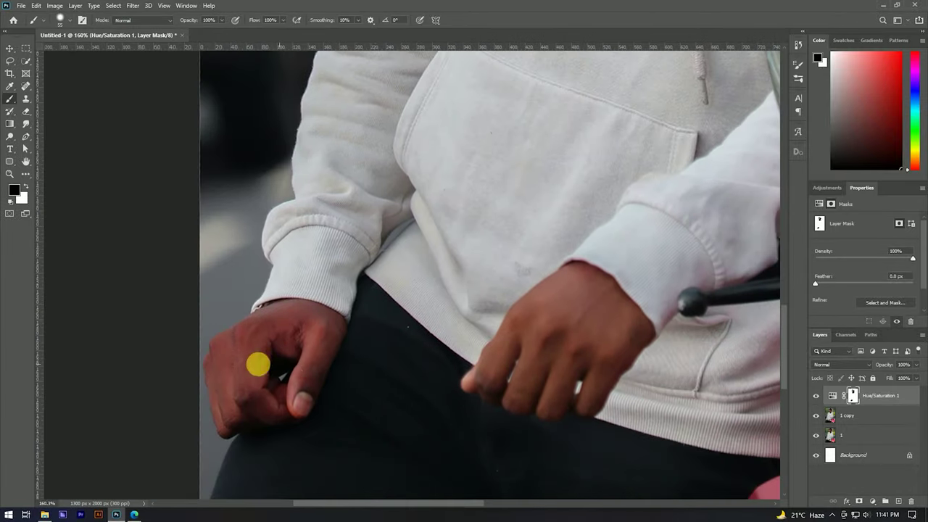
left_click(244, 387)
left_click_drag(306, 340, 284, 394)
scroll(290, 377, "down", 5)
scroll(421, 159, "up", 3)
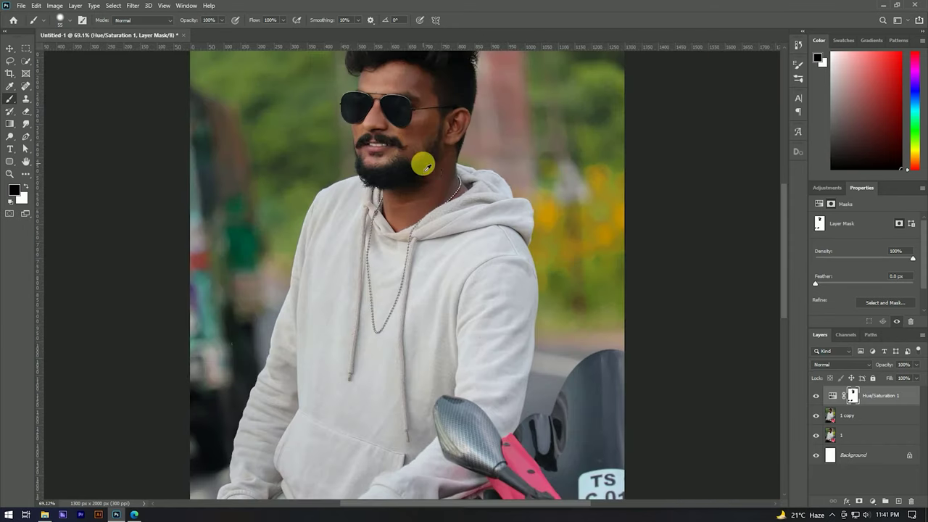
Merge '1 copy' and the Hue/Saturation layer into one layer with Ctrl+E
key("v")
scroll(416, 176, "down", 1)
left_click(395, 266)
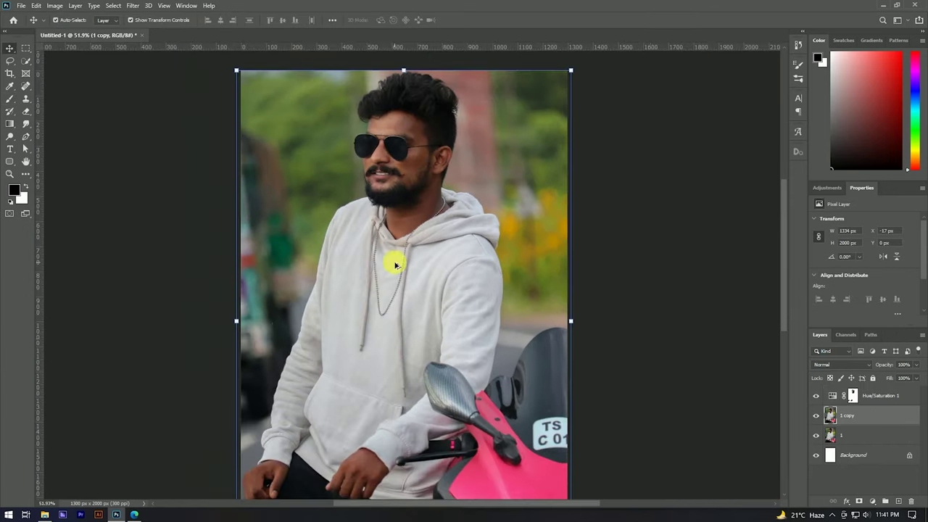
left_click(881, 401, "shift")
key("ctrl+e")
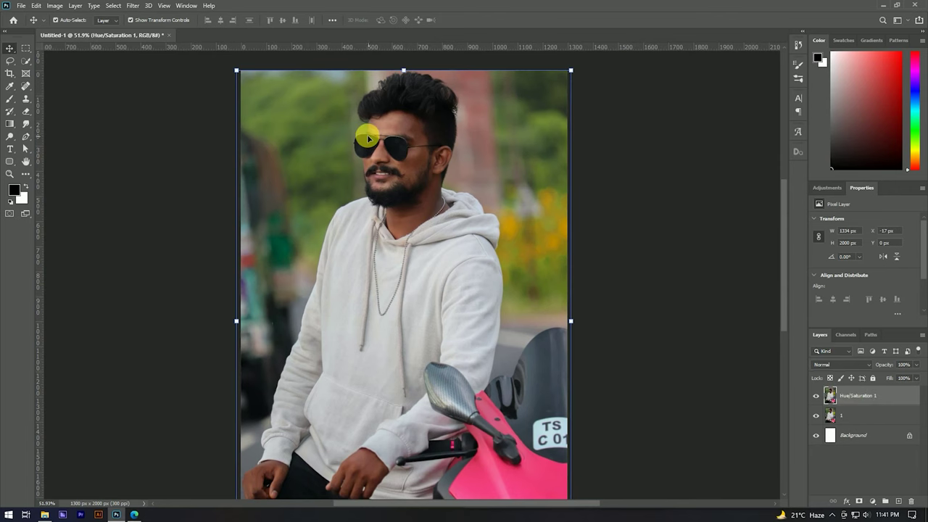
scroll(466, 263, "down", 1)
scroll(435, 155, "up", 2)
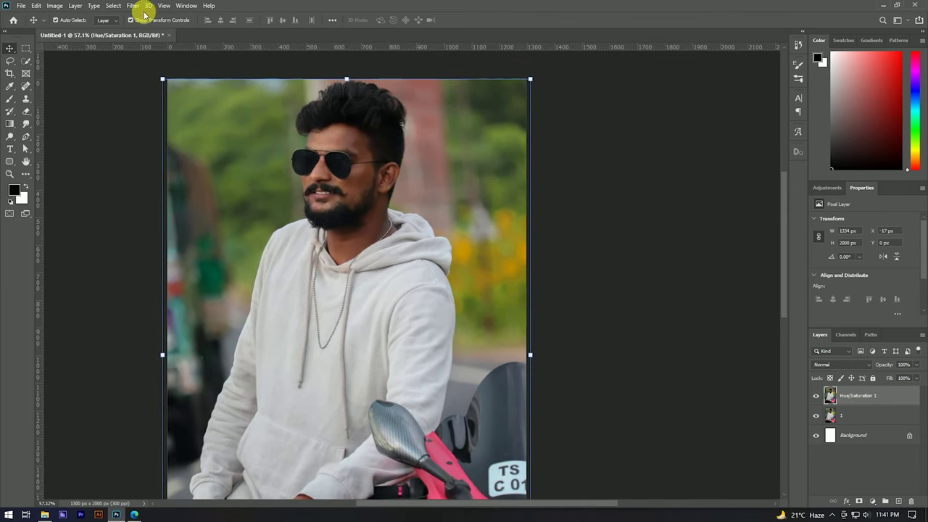
Apply a Camera Raw Filter with exposure +0.45, contrast +23, and calibration tweaks
left_click(132, 6)
left_click(170, 64)
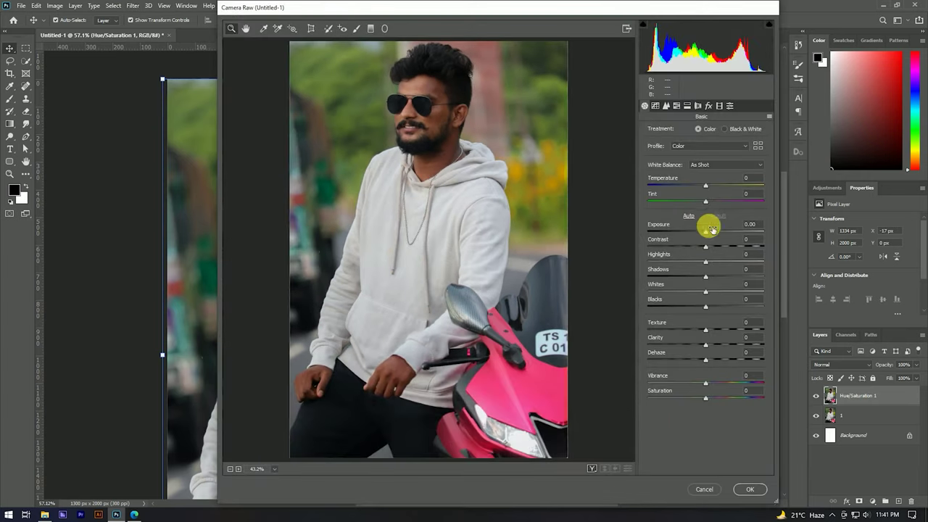
left_click_drag(707, 233, 711, 233)
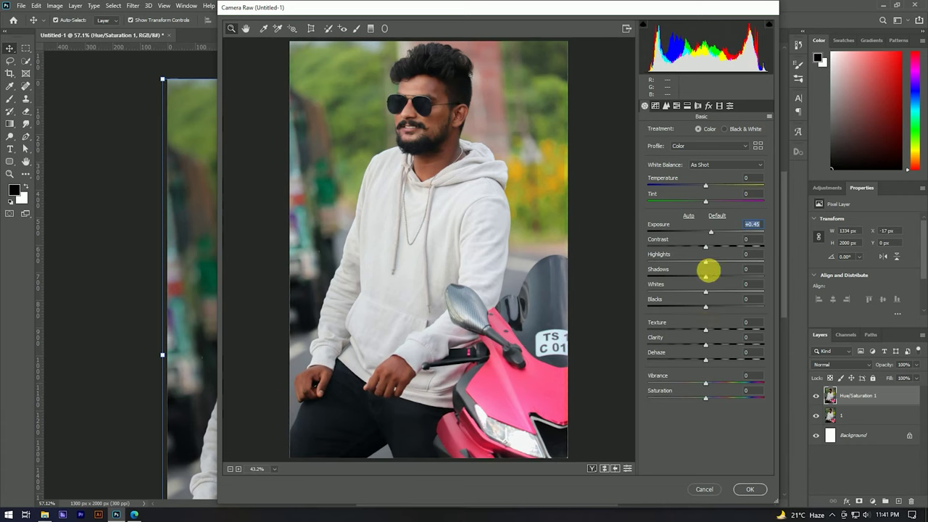
left_click_drag(710, 249, 719, 249)
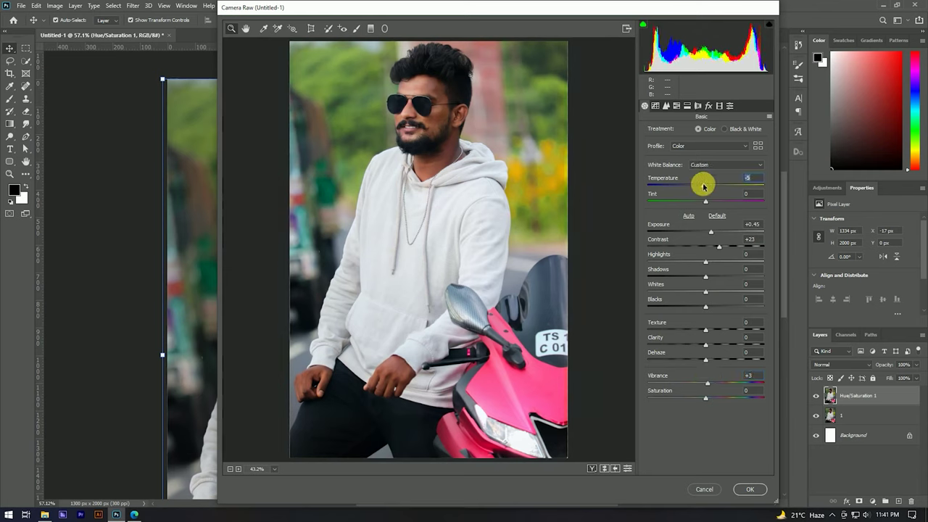
left_click(708, 105)
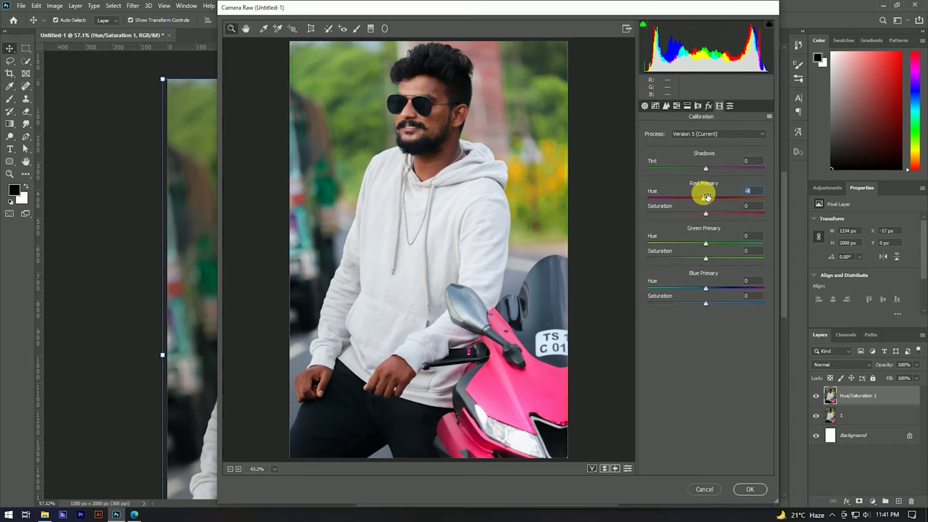
left_click(746, 488)
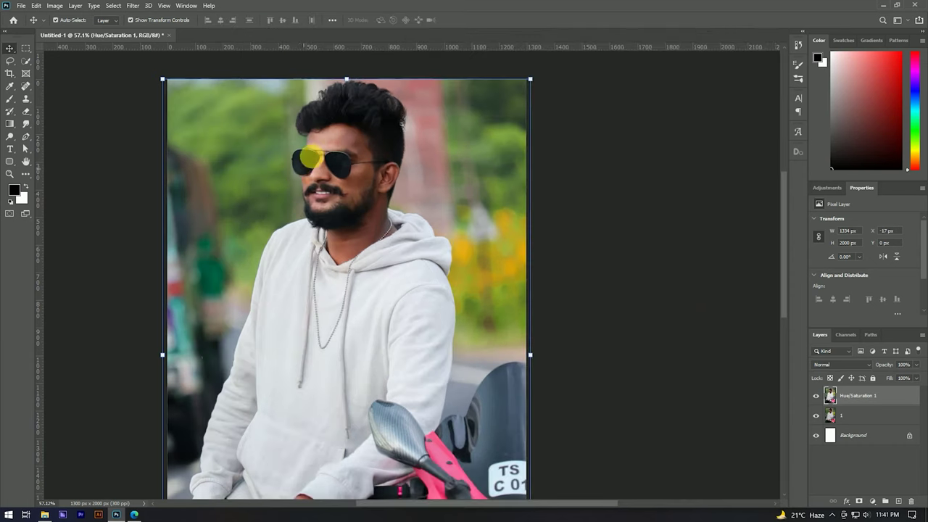
Apply SkinFiner's Skin Tone-Lightening preset, then the Smoothing-High preset
left_click(132, 5)
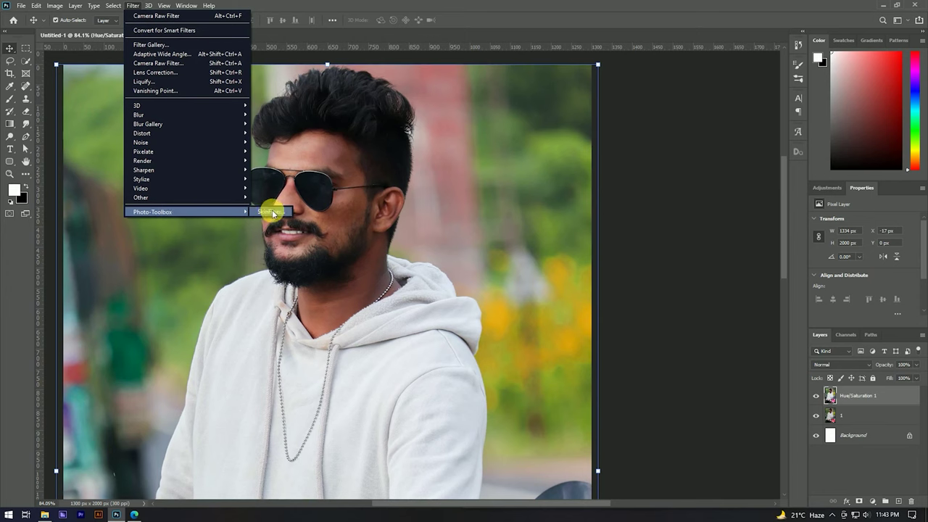
left_click(272, 211)
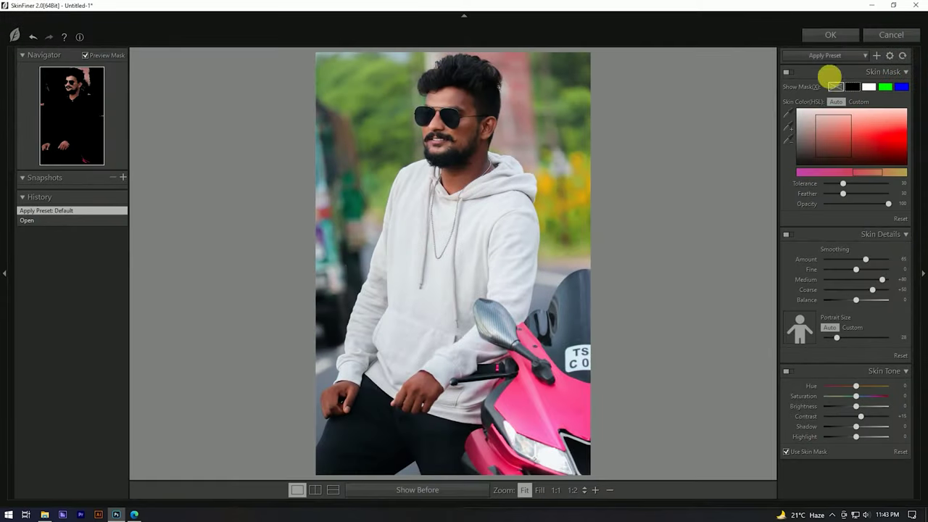
left_click(827, 55)
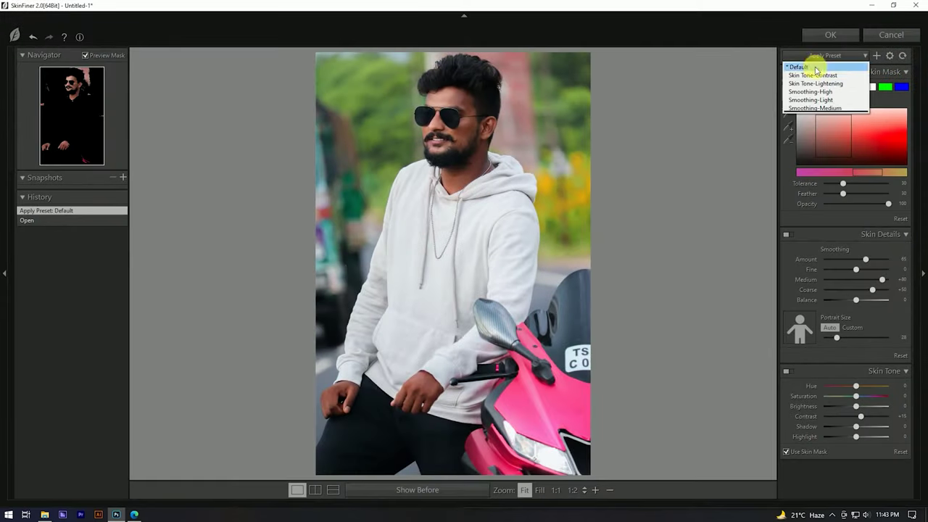
left_click(809, 82)
left_click(826, 55)
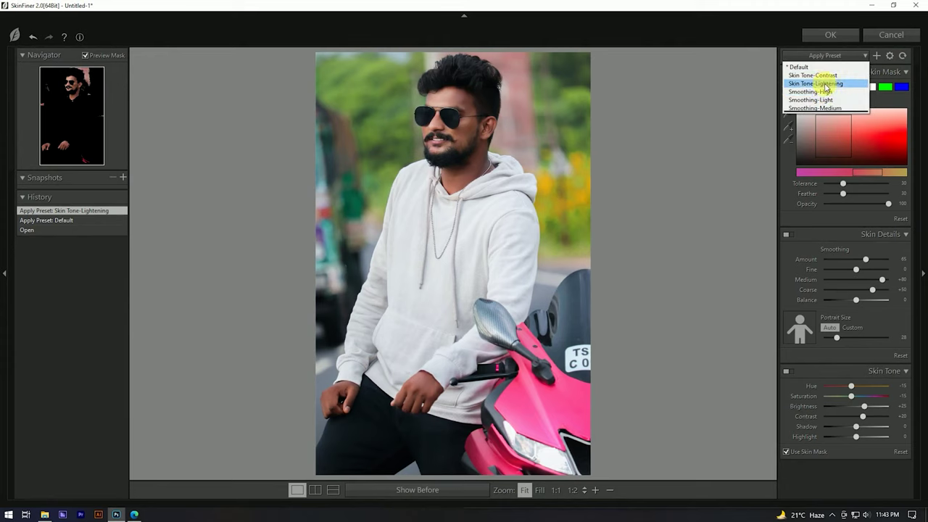
left_click(824, 93)
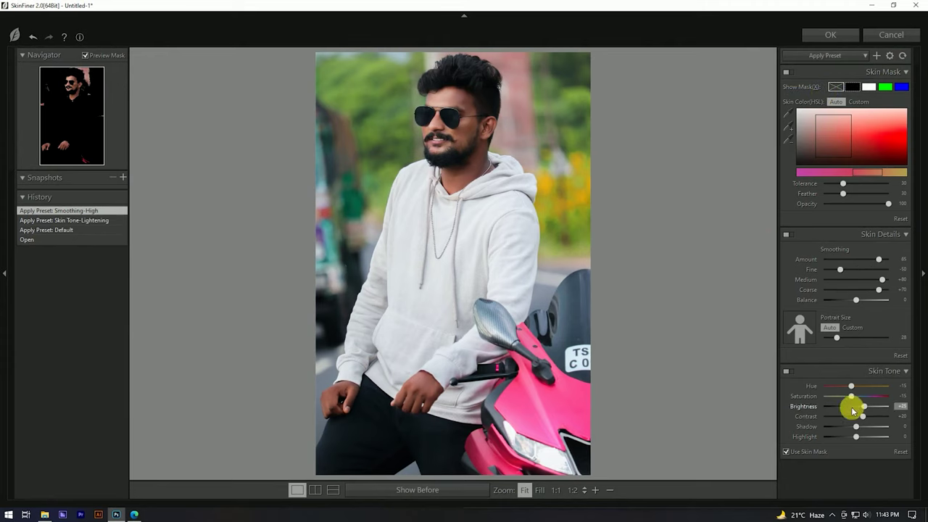
Adjust the Fine smoothing, reapply Smoothing-High, and apply the retouch to the photo
left_click_drag(859, 269, 855, 269)
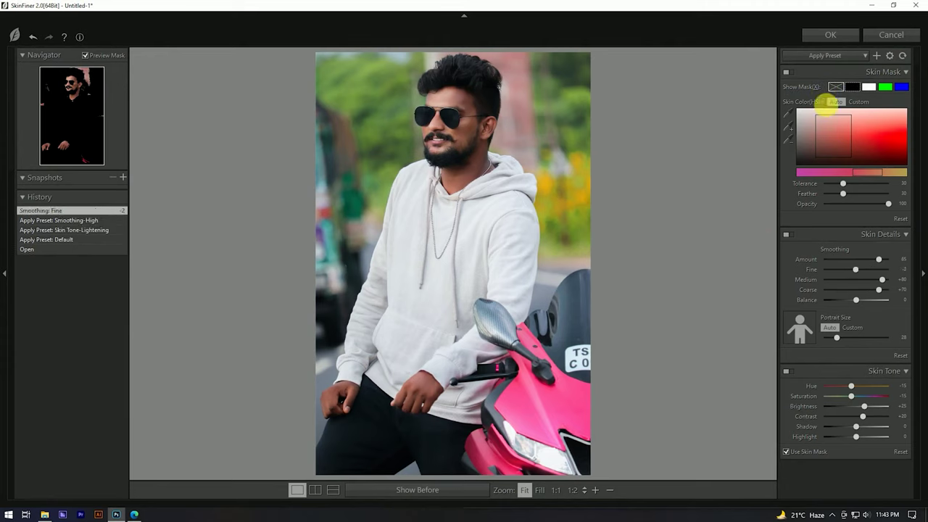
left_click(826, 55)
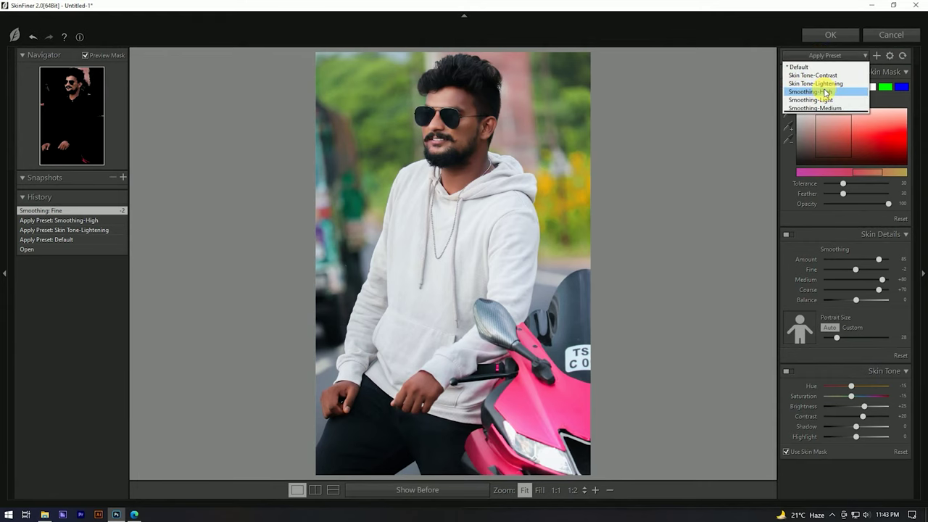
left_click(825, 93)
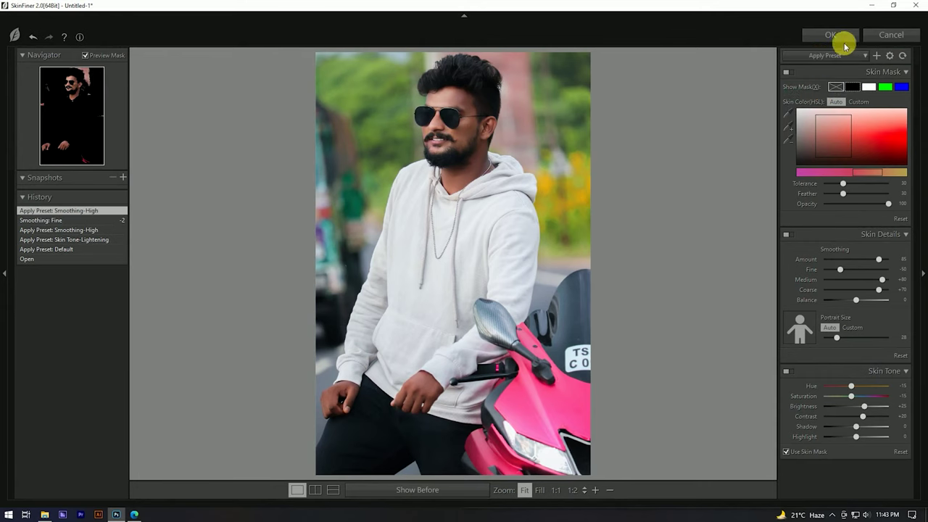
left_click(839, 38)
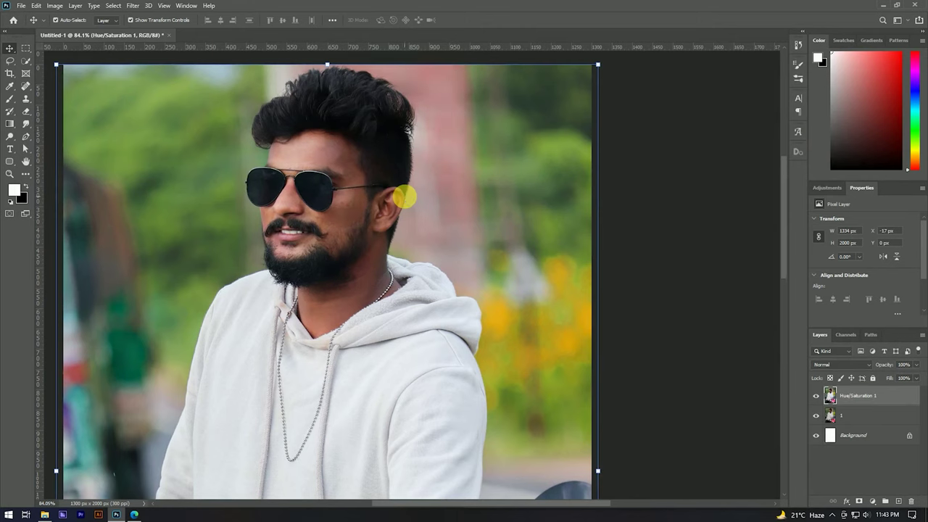
scroll(312, 149, "up", 1)
scroll(358, 155, "up", 1)
scroll(363, 156, "up", 2)
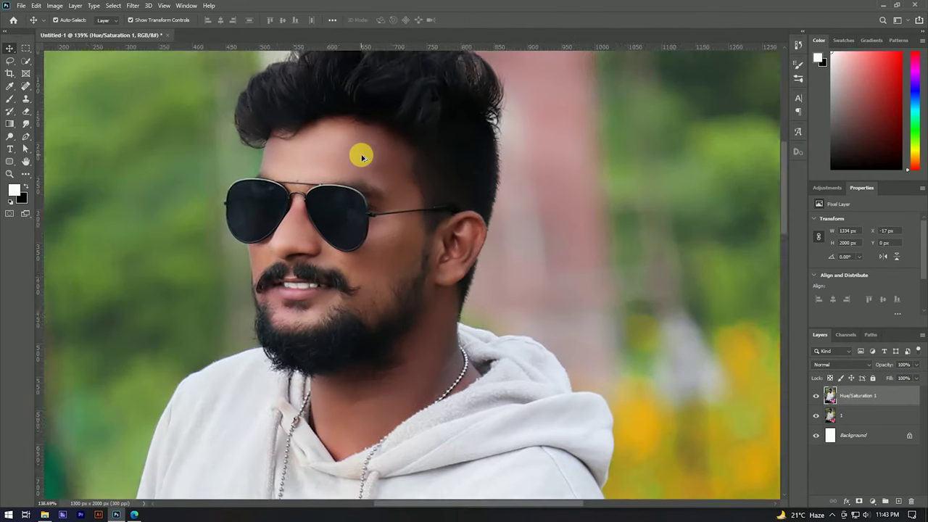
scroll(361, 156, "down", 2)
scroll(366, 146, "down", 5)
scroll(374, 140, "down", 3)
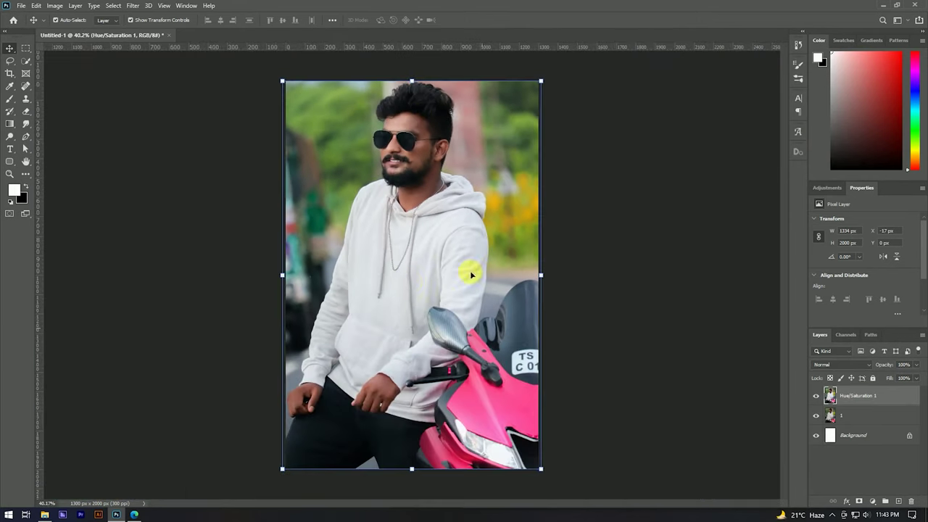
scroll(424, 155, "up", 2)
scroll(414, 131, "up", 2)
scroll(363, 159, "down", 2)
scroll(406, 203, "down", 1)
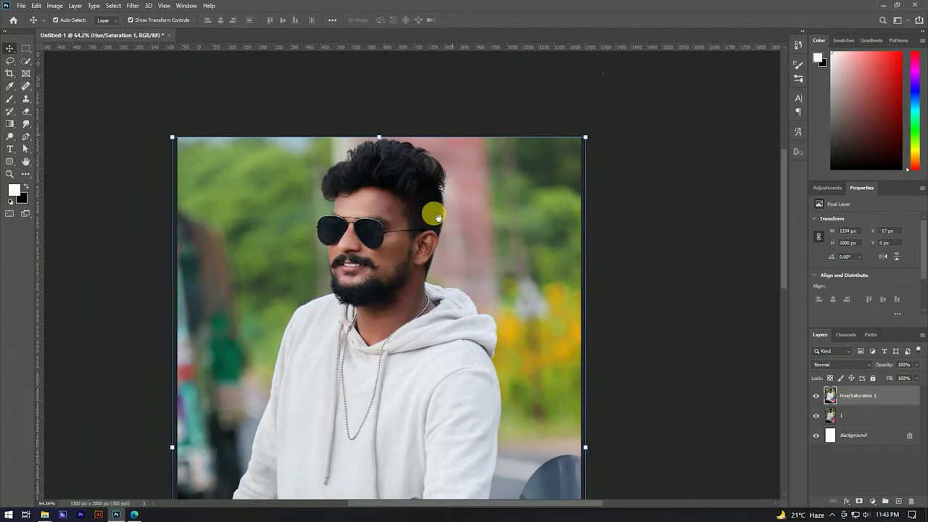
scroll(410, 174, "up", 3)
scroll(399, 181, "down", 2)
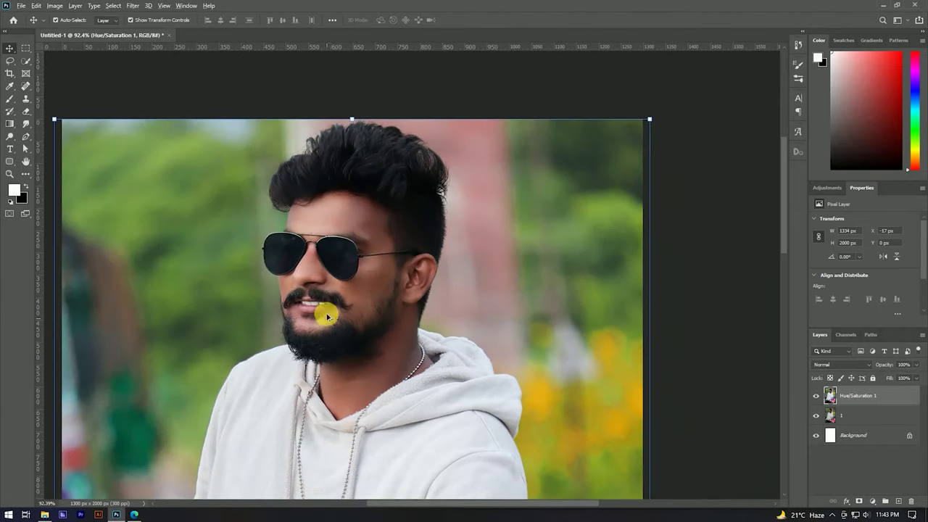
scroll(327, 312, "up", 3)
scroll(327, 308, "down", 1)
scroll(334, 294, "down", 1)
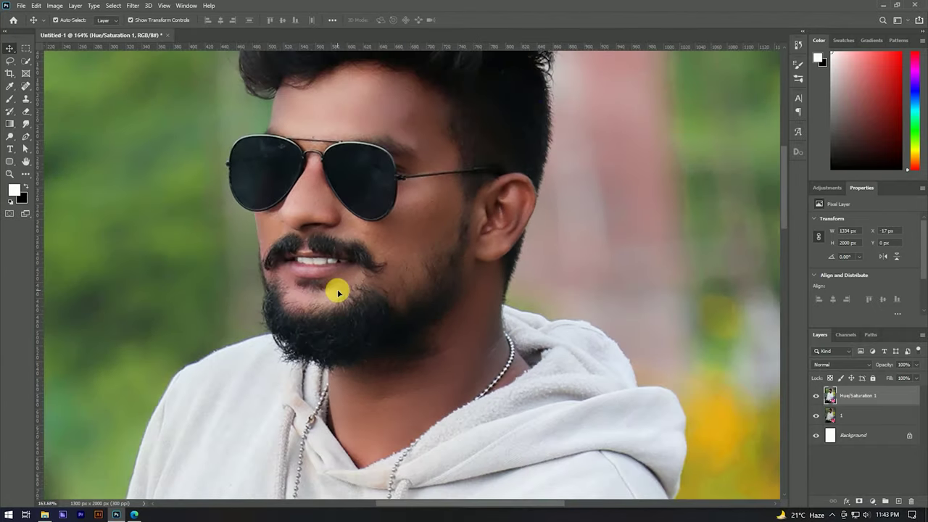
scroll(444, 238, "up", 2)
scroll(507, 199, "down", 1)
scroll(326, 247, "down", 1)
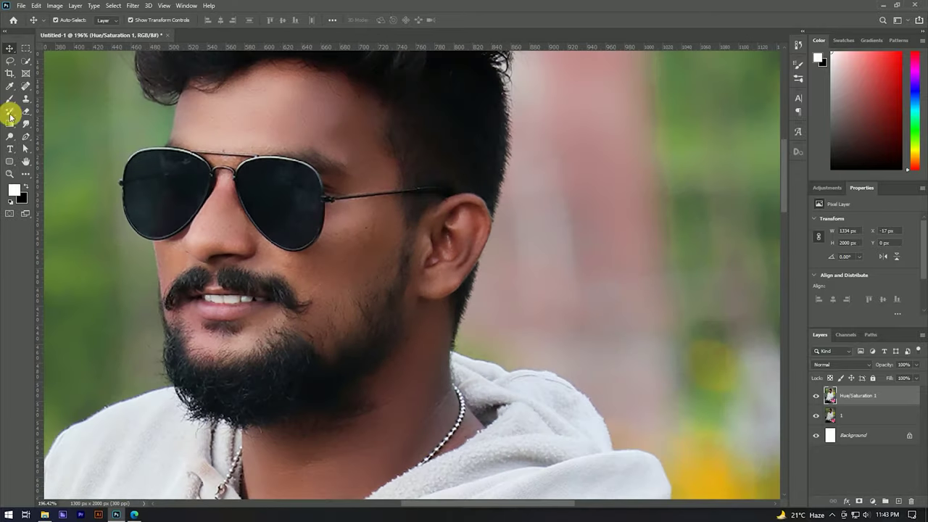
left_click(9, 140)
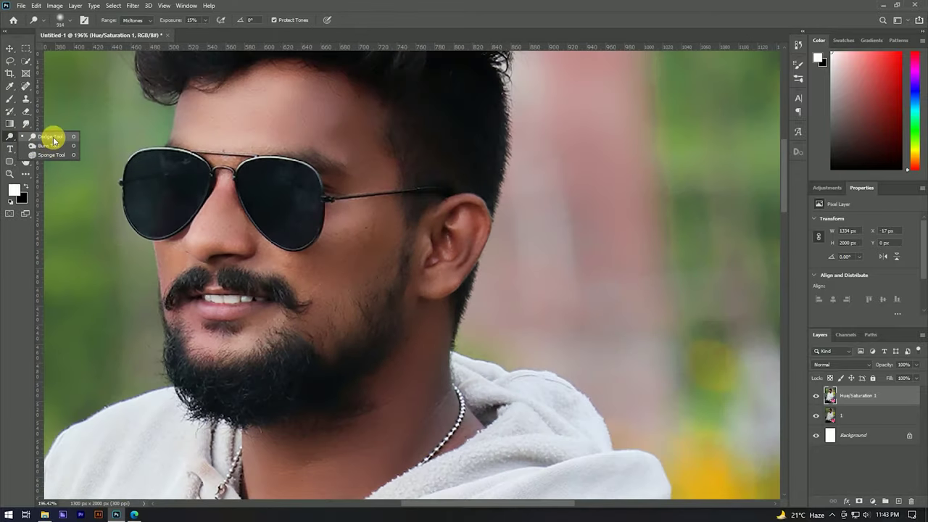
With the Dodge Tool at about 52 px, lighten the forehead toward the temple
left_click(51, 137)
left_click_drag(314, 238, 321, 278)
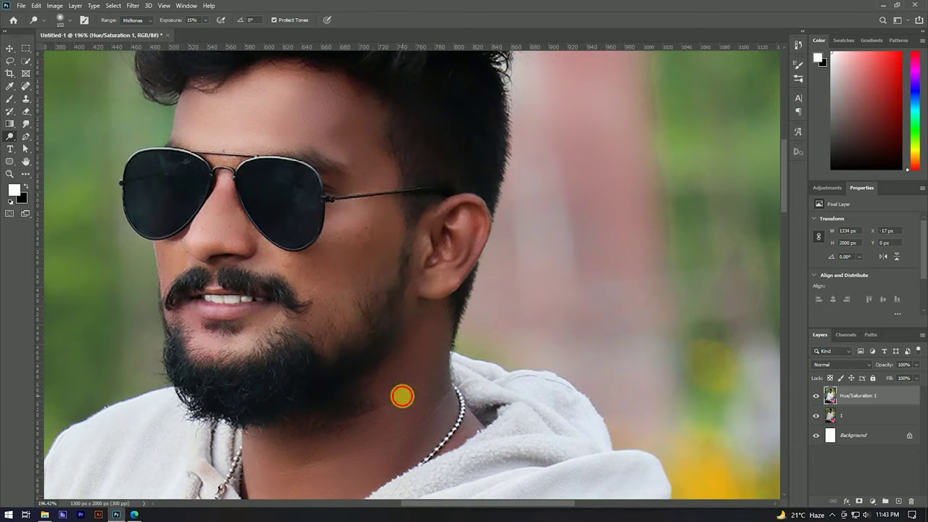
left_click_drag(402, 396, 418, 277)
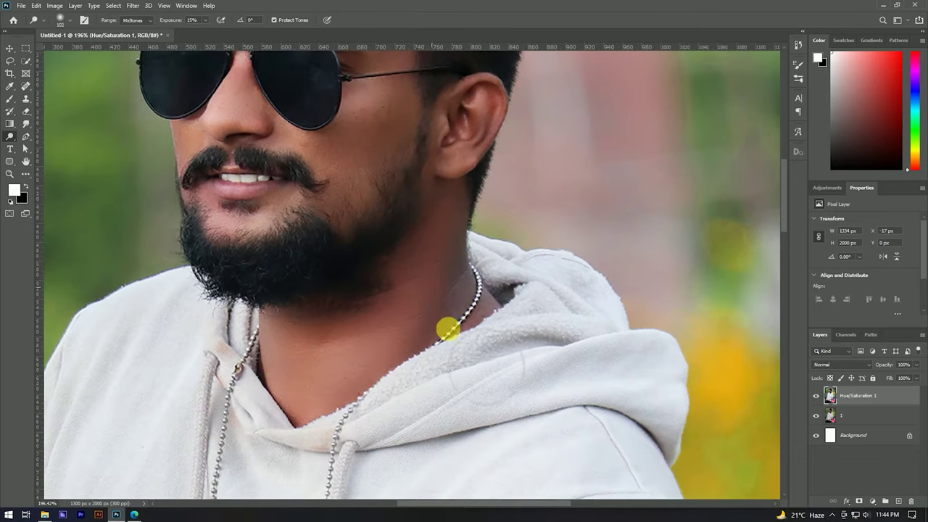
left_click_drag(443, 228, 414, 242)
mouse_move(408, 207)
left_mouse_down()
mouse_move(435, 207)
mouse_move(464, 290)
left_mouse_up()
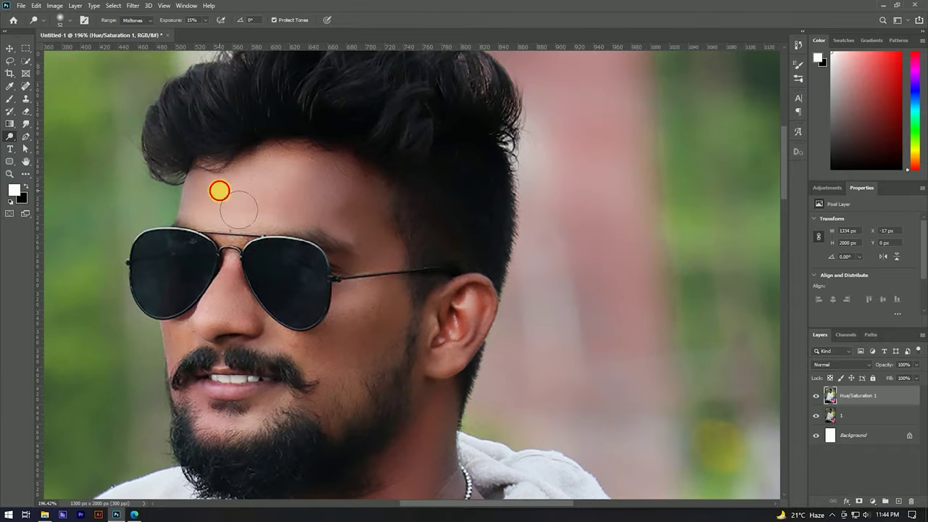
mouse_move(295, 157)
left_mouse_down()
mouse_move(300, 166)
mouse_move(218, 186)
mouse_move(378, 242)
mouse_move(344, 192)
mouse_move(188, 207)
mouse_move(327, 220)
mouse_move(376, 251)
mouse_move(343, 385)
mouse_move(276, 329)
mouse_move(208, 325)
mouse_move(291, 407)
mouse_move(385, 327)
left_mouse_up()
Dodge the skin on the hand, then bring the face back into view
scroll(373, 282, "down", 2)
scroll(338, 358, "down", 2)
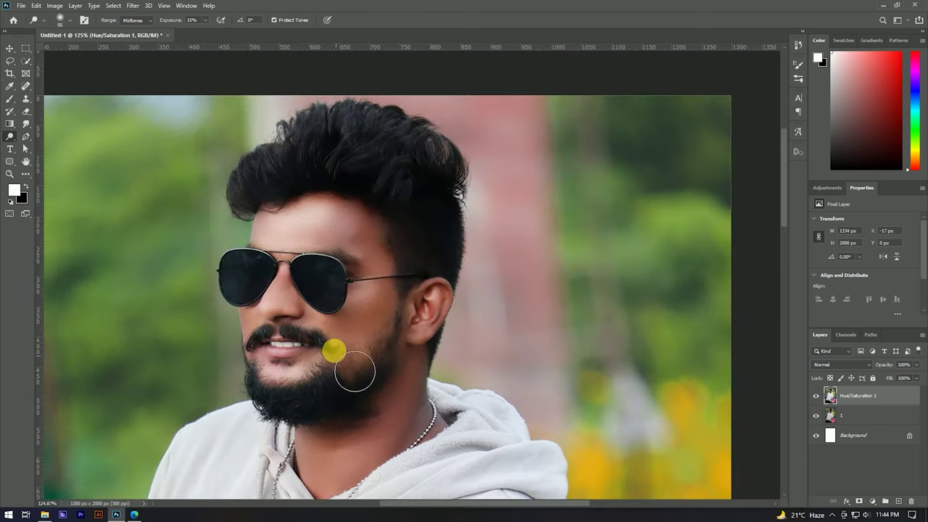
scroll(330, 213, "up", 3)
scroll(238, 314, "down", 2)
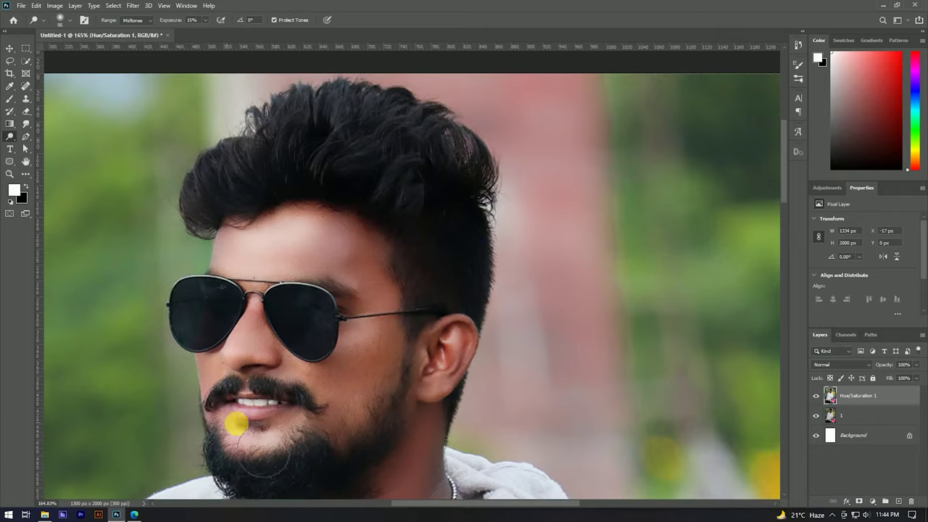
scroll(288, 328, "down", 5)
scroll(340, 326, "down", 3)
scroll(331, 283, "down", 3)
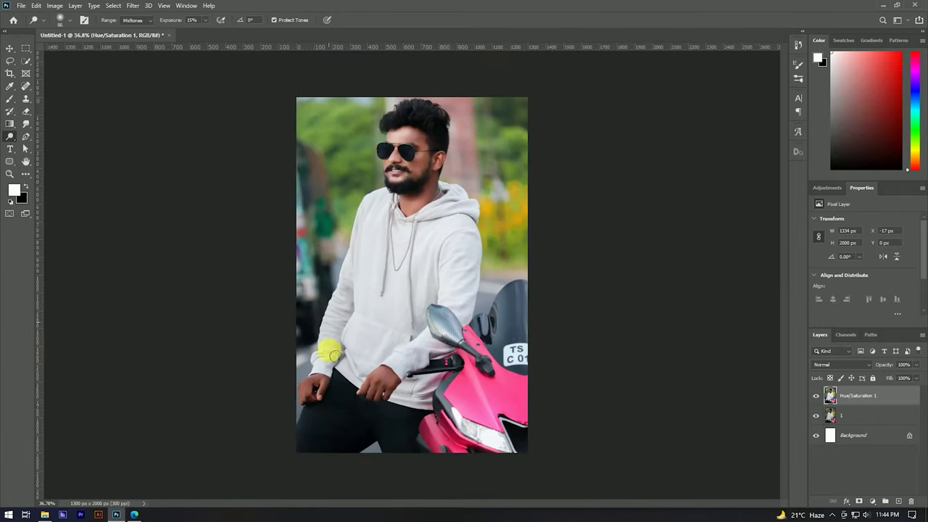
scroll(290, 395, "up", 2)
scroll(284, 394, "up", 2)
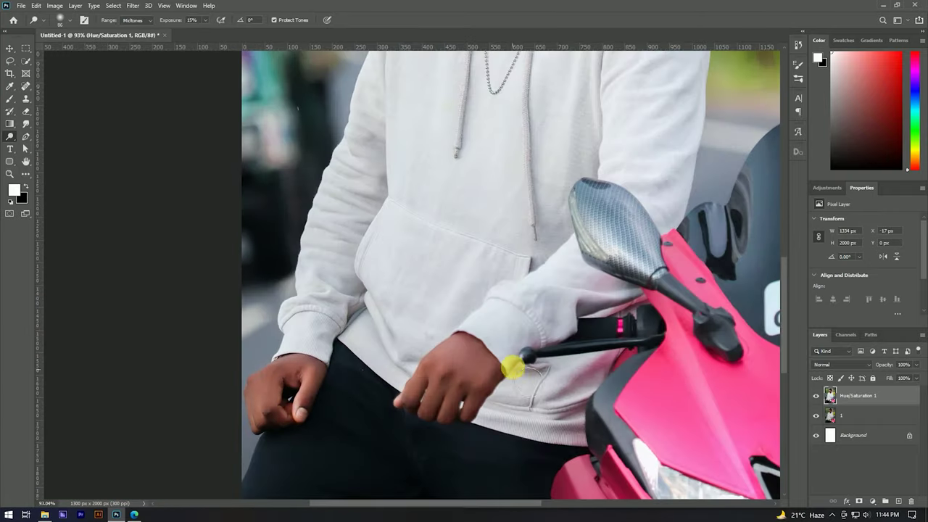
left_click_drag(457, 357, 461, 400)
scroll(275, 389, "down", 1)
left_click_drag(605, 224, 543, 369)
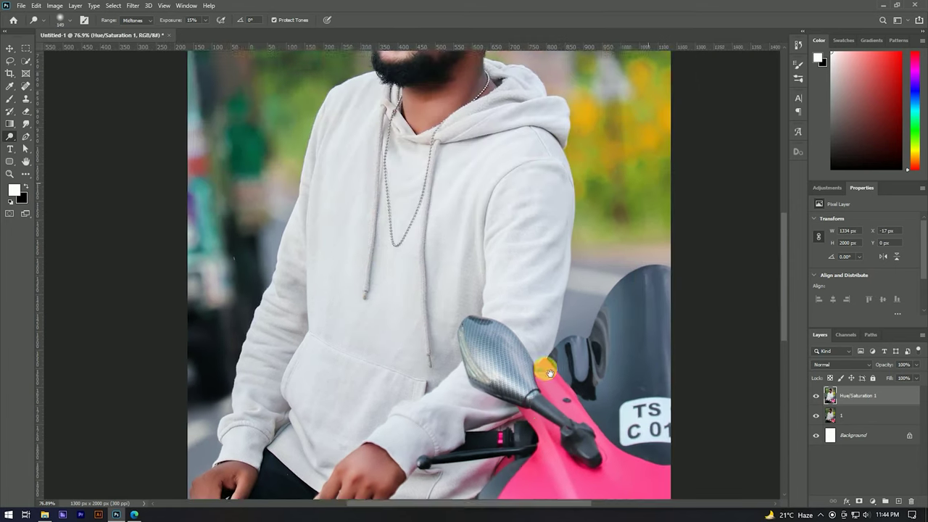
left_click_drag(549, 192, 498, 293)
scroll(414, 119, "up", 2)
scroll(413, 307, "up", 1)
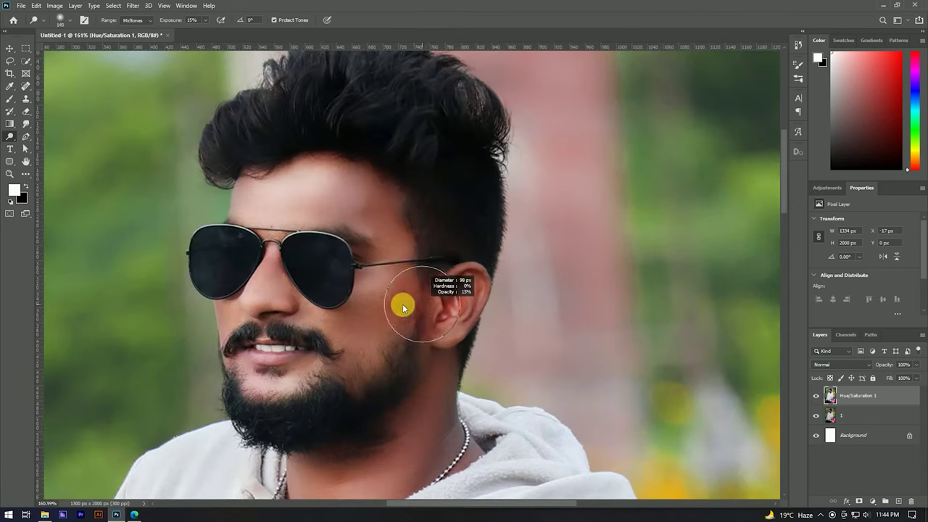
scroll(439, 292, "down", 4)
scroll(434, 251, "down", 2)
scroll(431, 244, "down", 3)
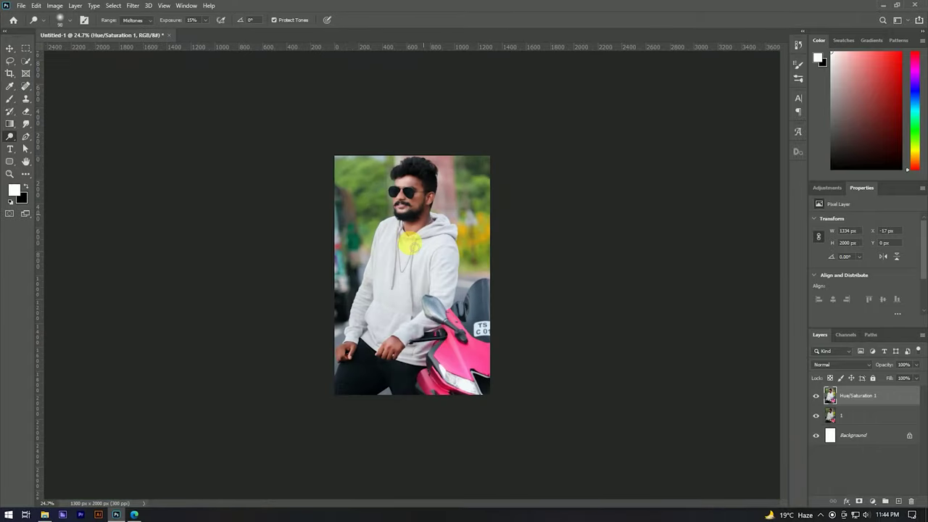
scroll(429, 209, "up", 2)
Switch to the Burn Tool with an 11 px brush at 29% exposure
key("v")
left_click_drag(426, 129, 379, 234)
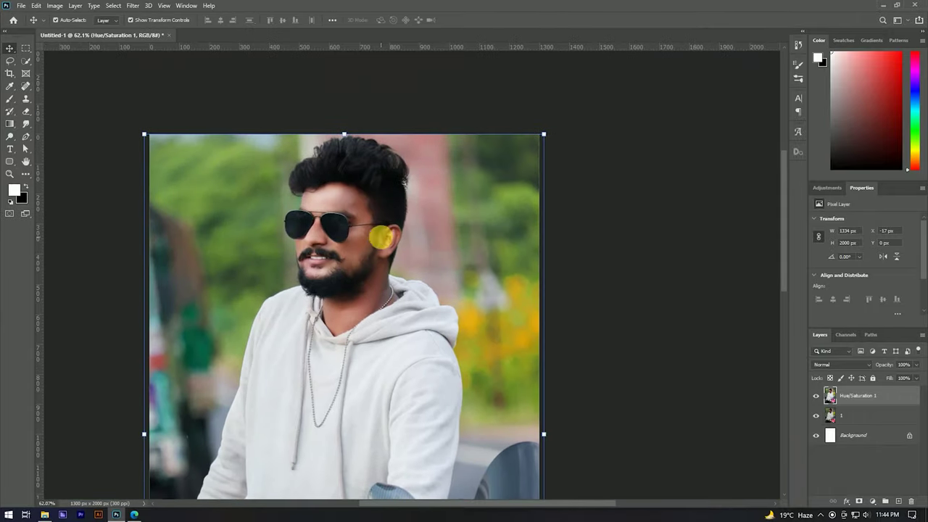
scroll(367, 189, "up", 2)
scroll(382, 176, "up", 1)
scroll(366, 181, "up", 2)
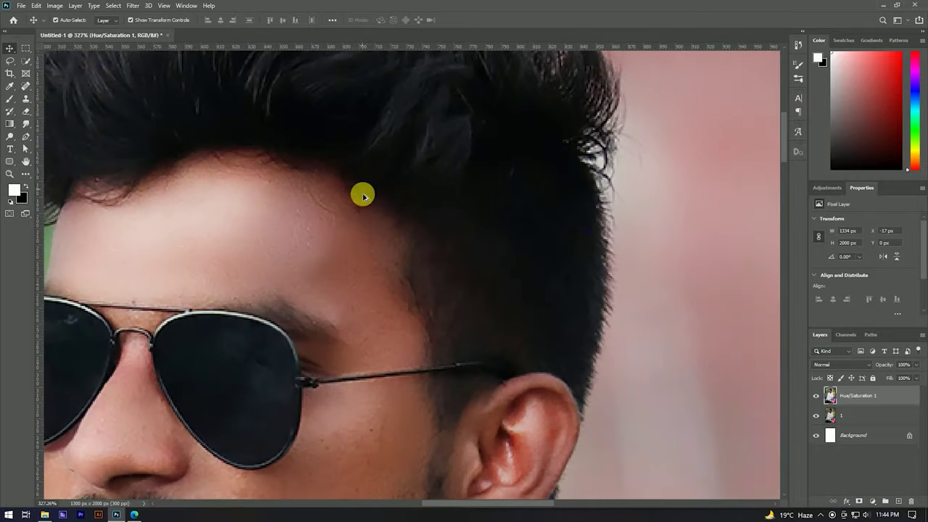
scroll(364, 185, "down", 1)
right_click(13, 138)
left_click(43, 145)
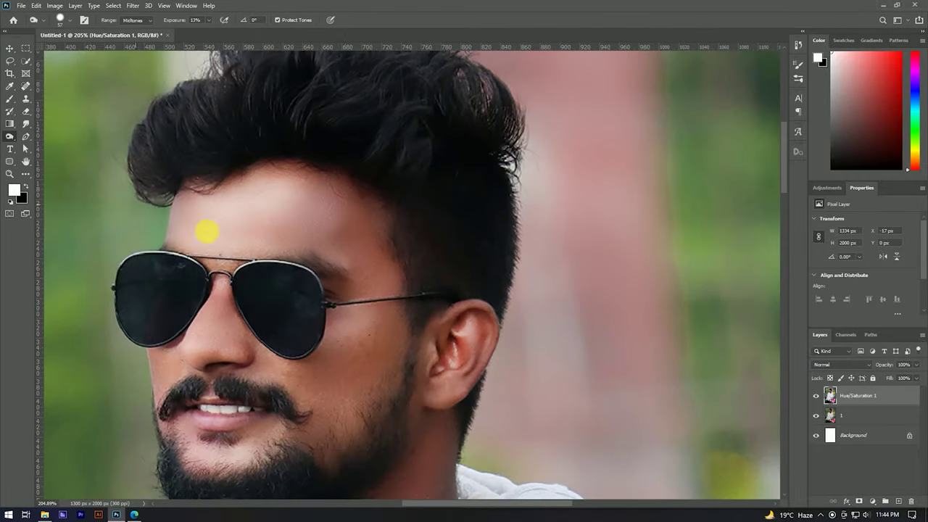
scroll(290, 332, "down", 2)
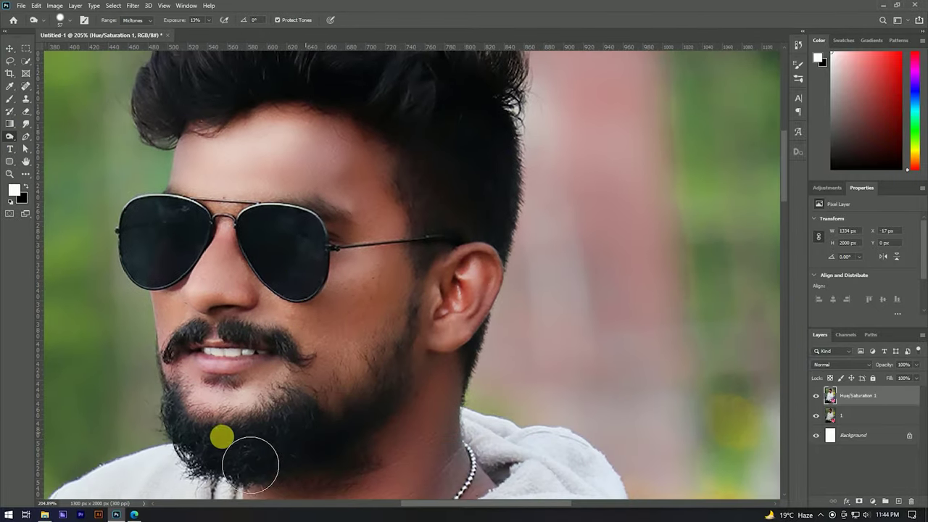
left_click_drag(225, 366, 188, 345)
left_click_drag(176, 20, 187, 20)
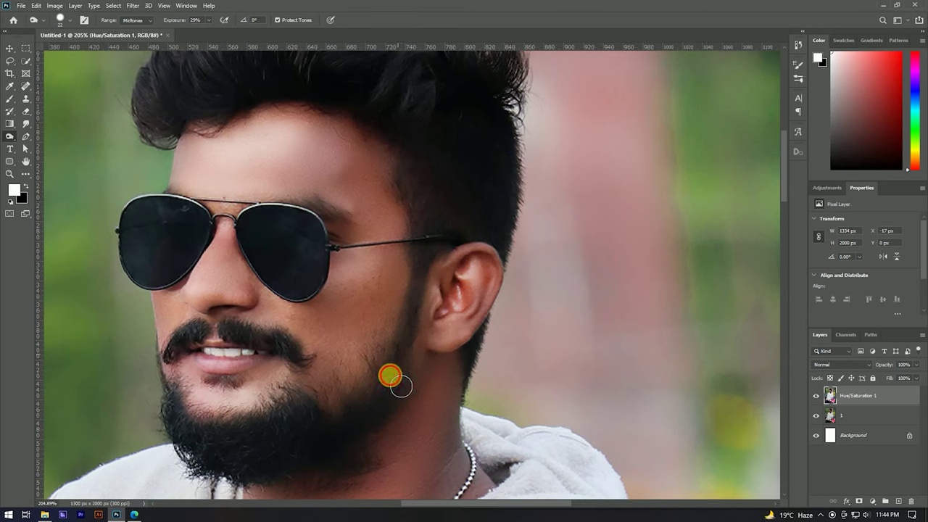
Burn the beard along the jawline and the hair edge down toward the ear
scroll(391, 361, "down", 2)
left_click_drag(368, 332, 183, 412)
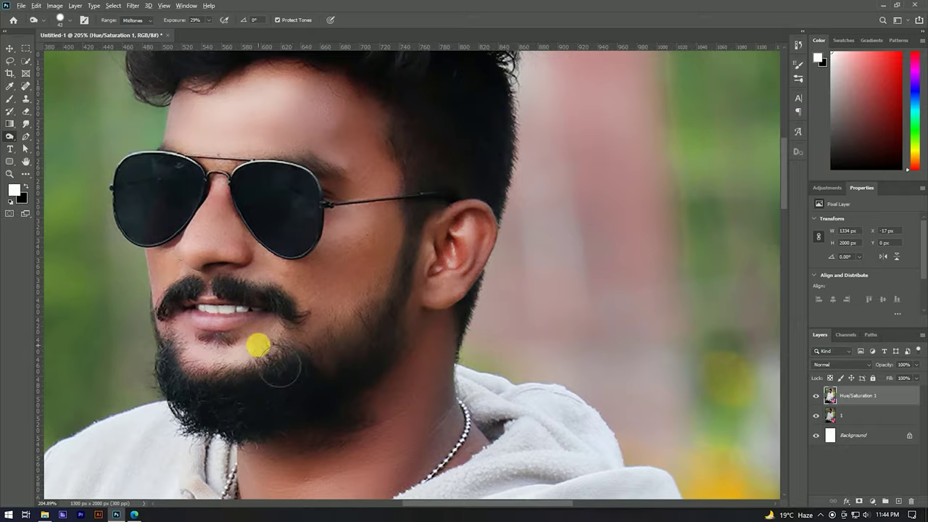
scroll(259, 337, "down", 5)
scroll(331, 251, "up", 6)
mouse_move(276, 348)
left_mouse_down()
mouse_move(275, 430)
mouse_move(364, 386)
mouse_move(381, 330)
left_mouse_up()
scroll(381, 330, "down", 3)
mouse_move(187, 288)
left_mouse_down()
mouse_move(187, 275)
mouse_move(168, 279)
mouse_move(325, 295)
mouse_move(345, 388)
left_mouse_up()
scroll(345, 387, "down", 2)
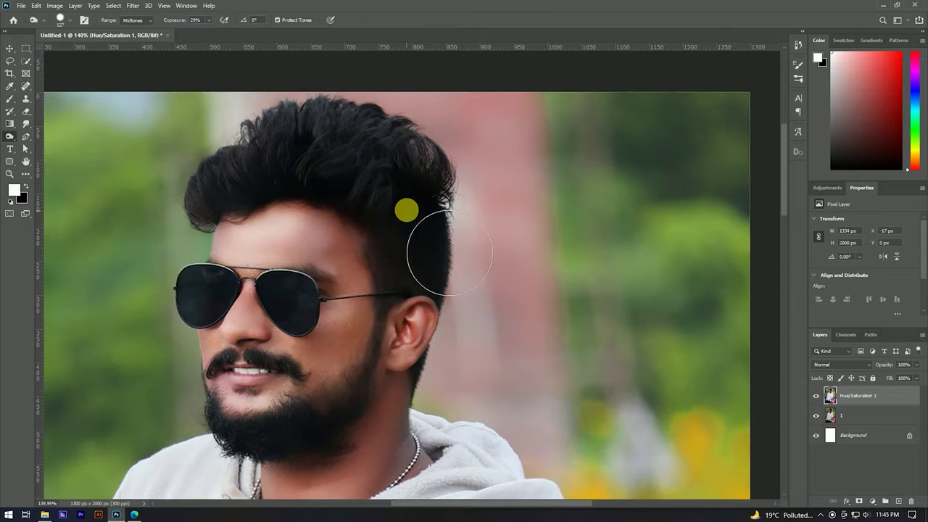
scroll(419, 224, "down", 2)
scroll(445, 385, "up", 1)
scroll(373, 403, "up", 2)
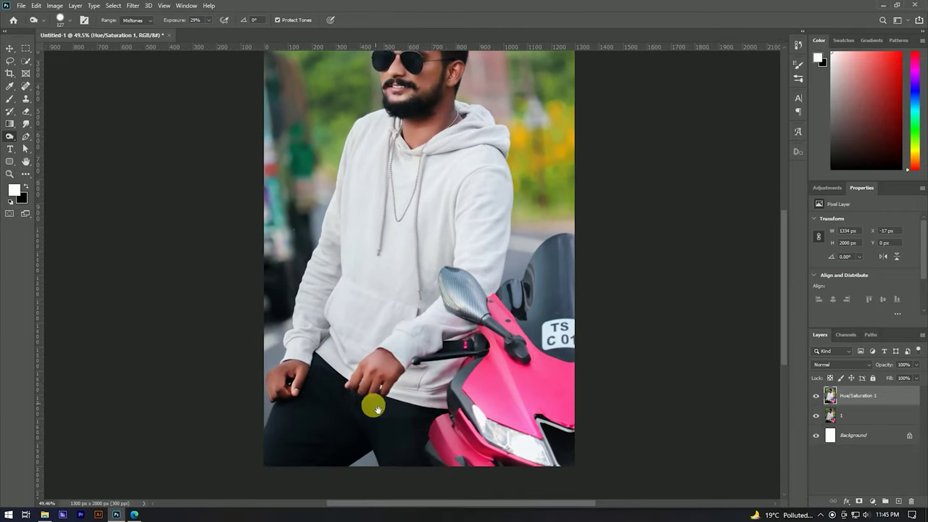
scroll(306, 375, "up", 2)
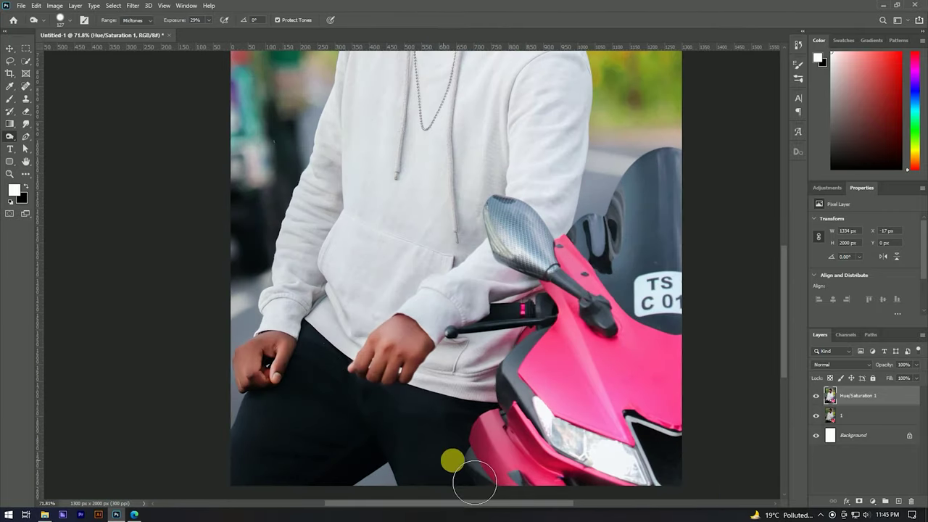
scroll(339, 380, "down", 2)
scroll(411, 275, "down", 1)
key("v")
scroll(453, 167, "up", 2)
Convert the top Hue/Saturation 1 layer to a smart object
right_click(881, 395)
left_click(802, 232)
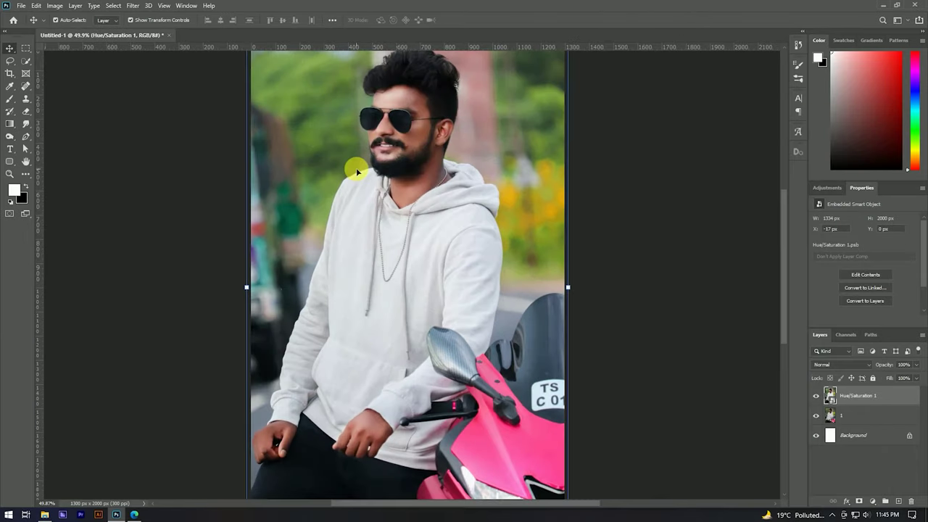
scroll(355, 170, "down", 1)
In Camera Raw Filter, set Temperature -8, Contrast +17, a vignette, Vibrance +17, Saturation +9
left_click(135, 7)
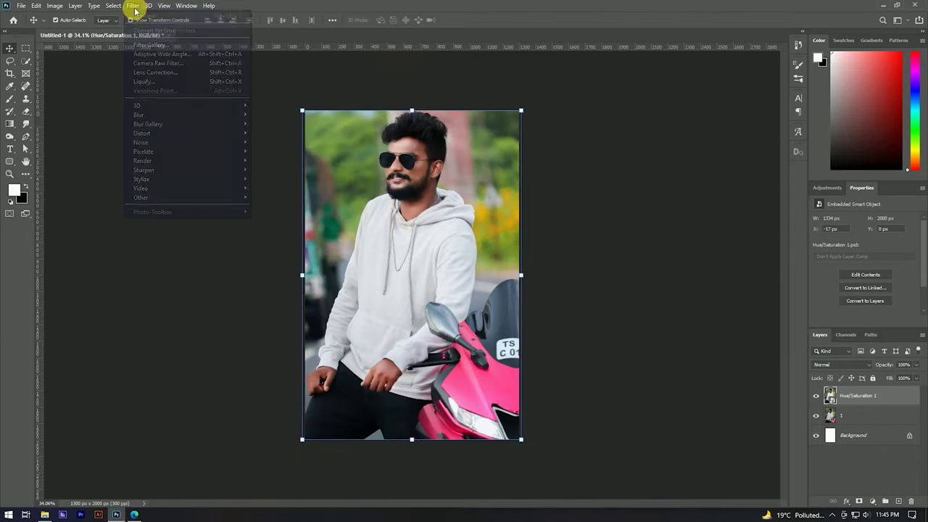
left_click(161, 63)
left_click_drag(706, 188, 700, 187)
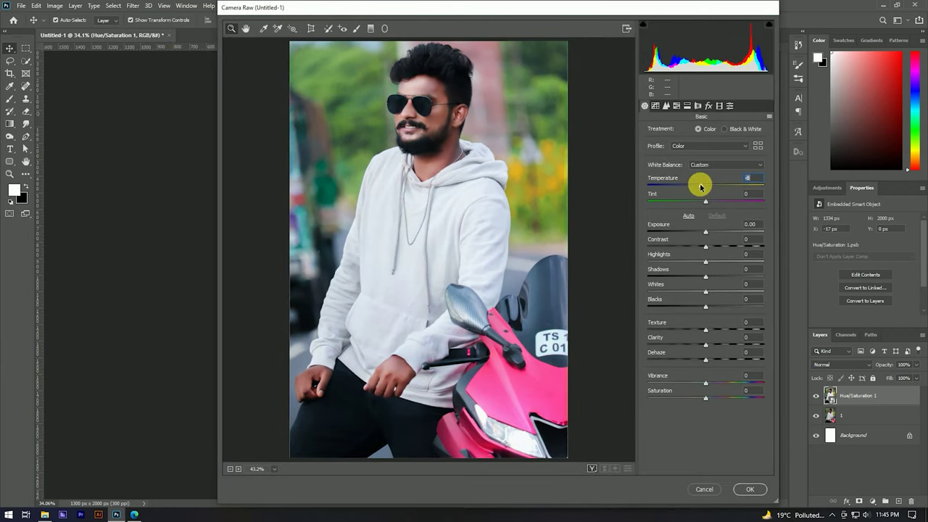
left_click_drag(707, 246, 725, 248)
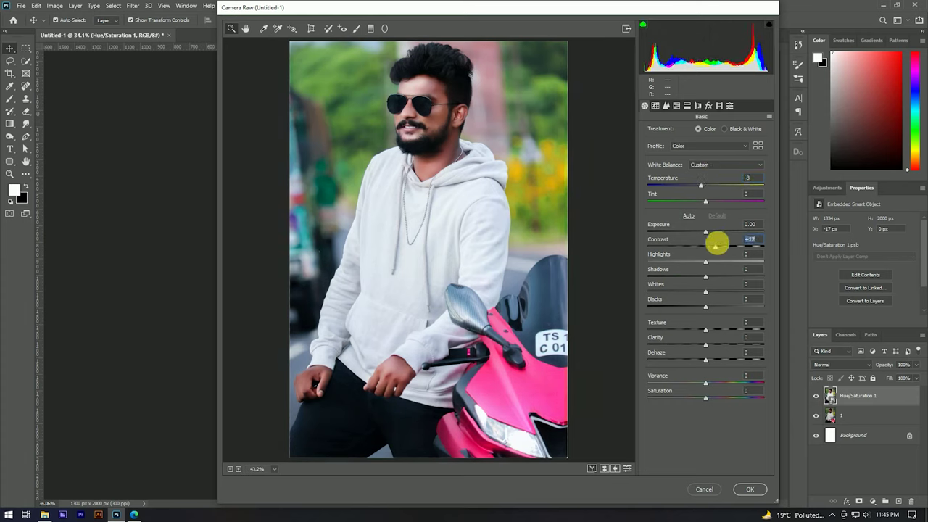
left_click(708, 106)
mouse_move(706, 230)
left_mouse_down()
mouse_move(694, 227)
mouse_move(703, 229)
left_mouse_up()
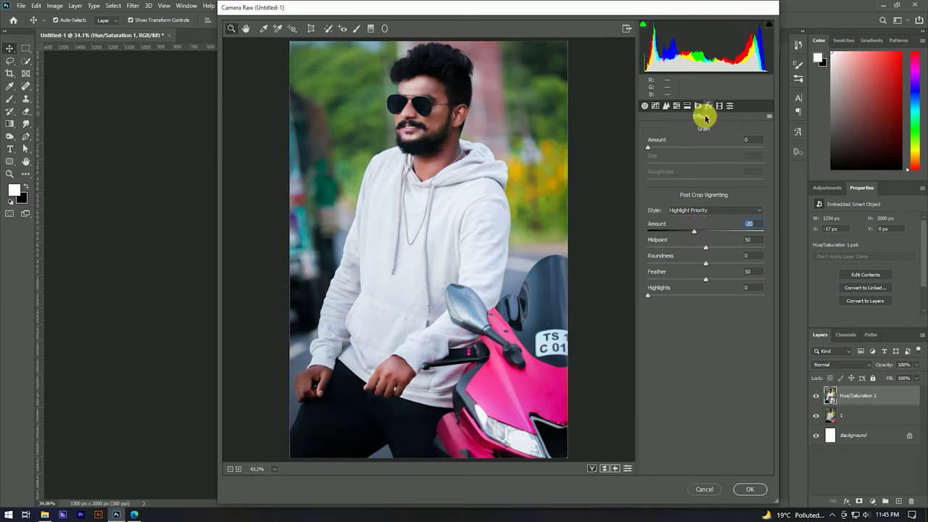
left_click(644, 106)
left_click_drag(706, 383, 711, 382)
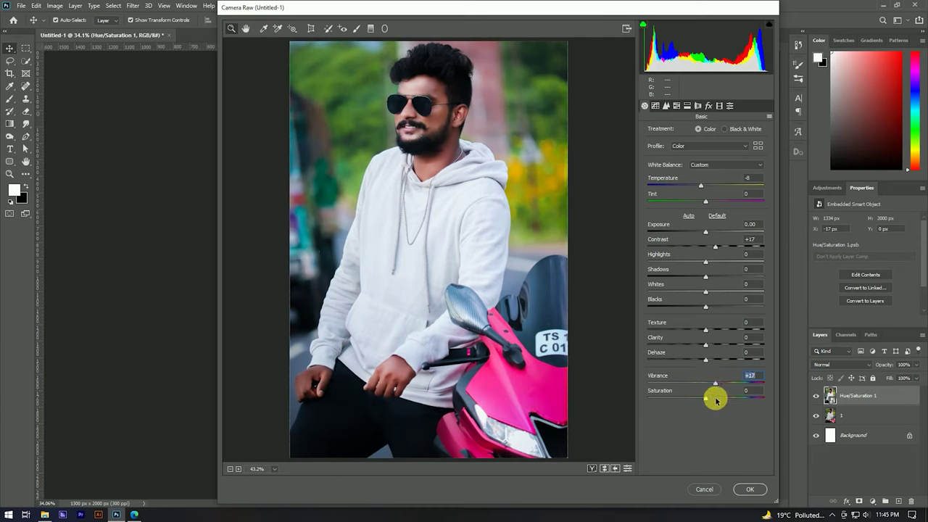
left_click_drag(707, 398, 712, 399)
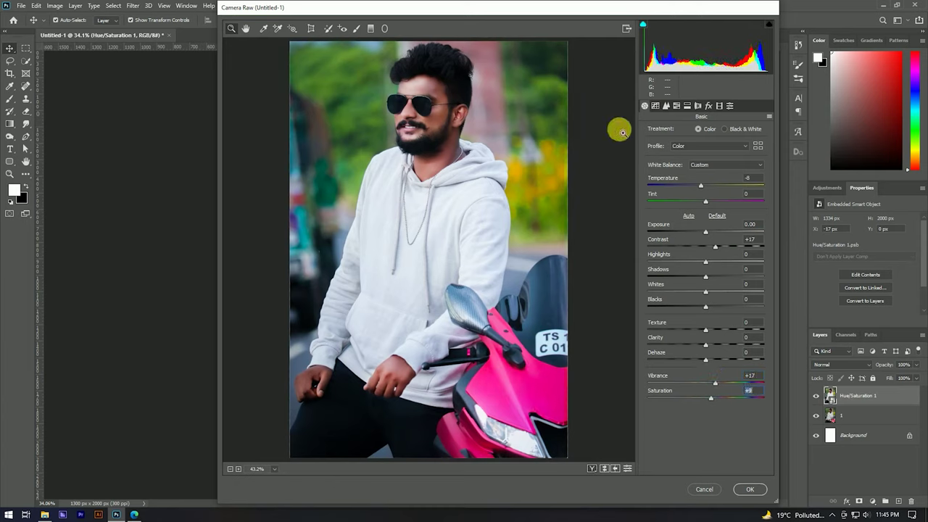
Deepen the Post Crop Vignetting, raise Highlights to +12, lower Blacks, and apply the filter
left_click(709, 106)
left_click_drag(698, 224, 676, 227)
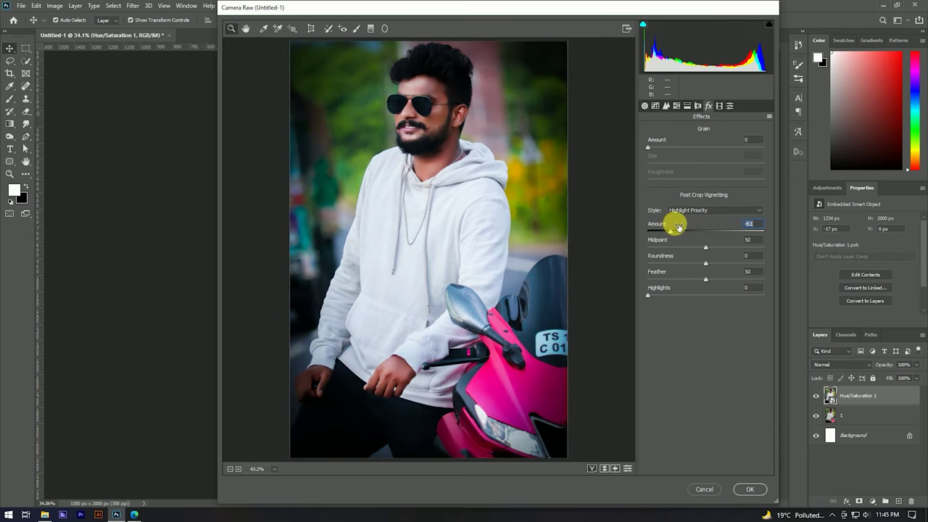
left_click(645, 106)
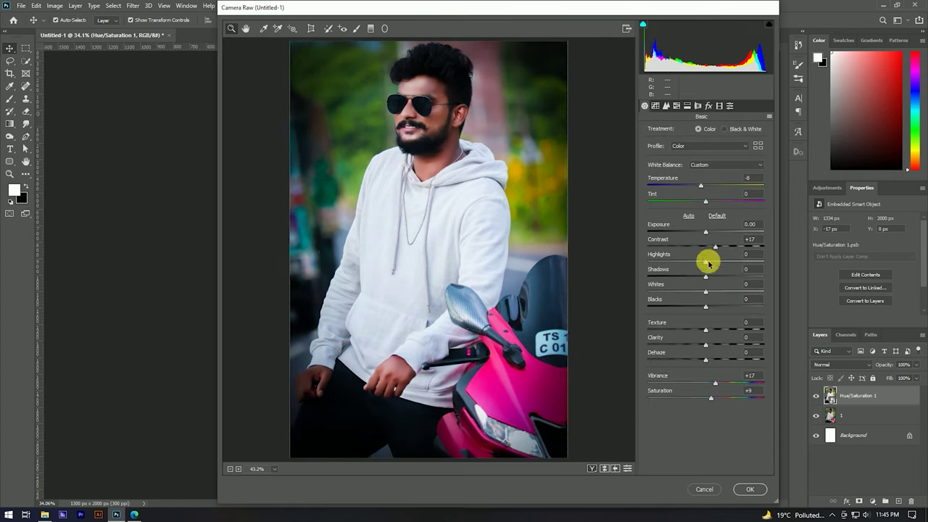
left_click_drag(706, 264, 714, 265)
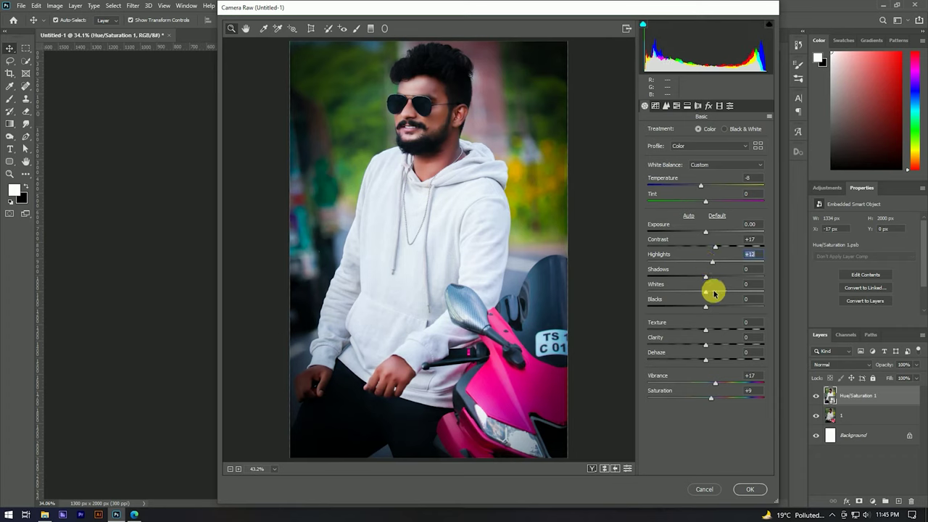
left_click_drag(709, 307, 686, 307)
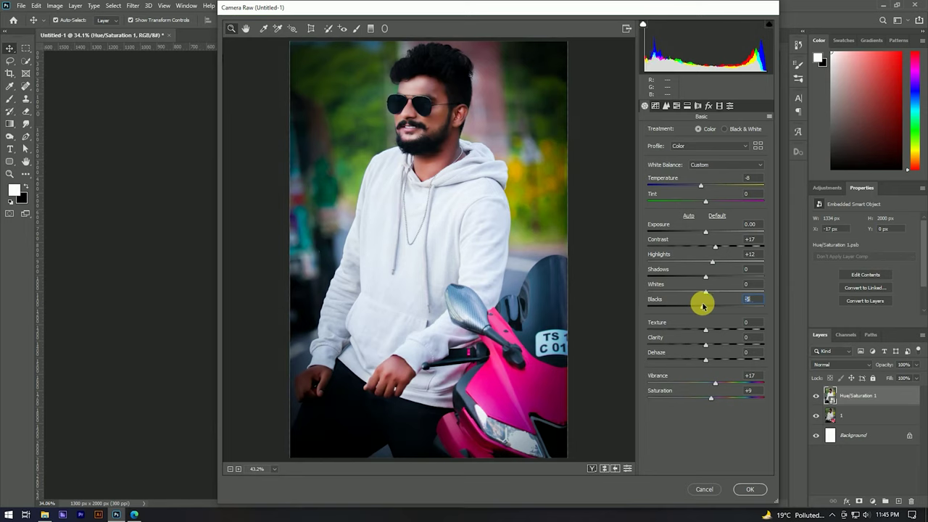
left_click(720, 106)
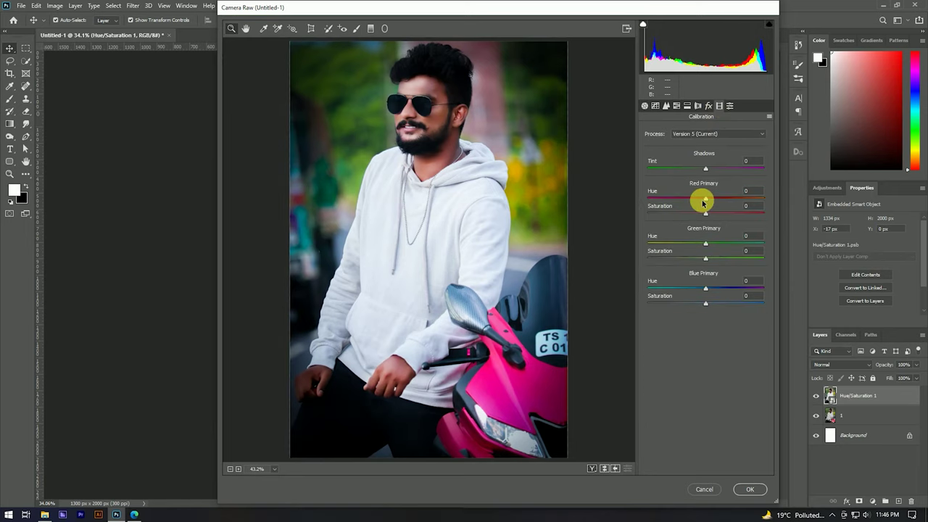
left_click(730, 105)
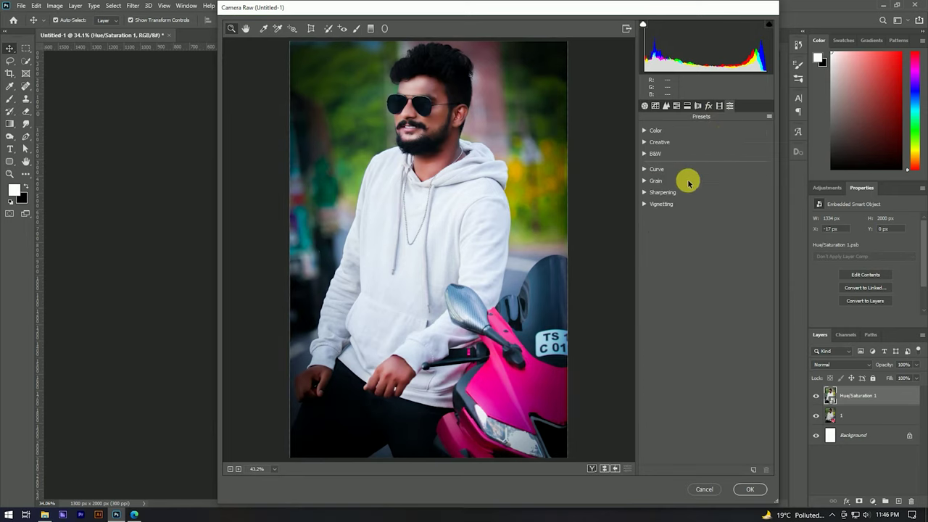
left_click(743, 487)
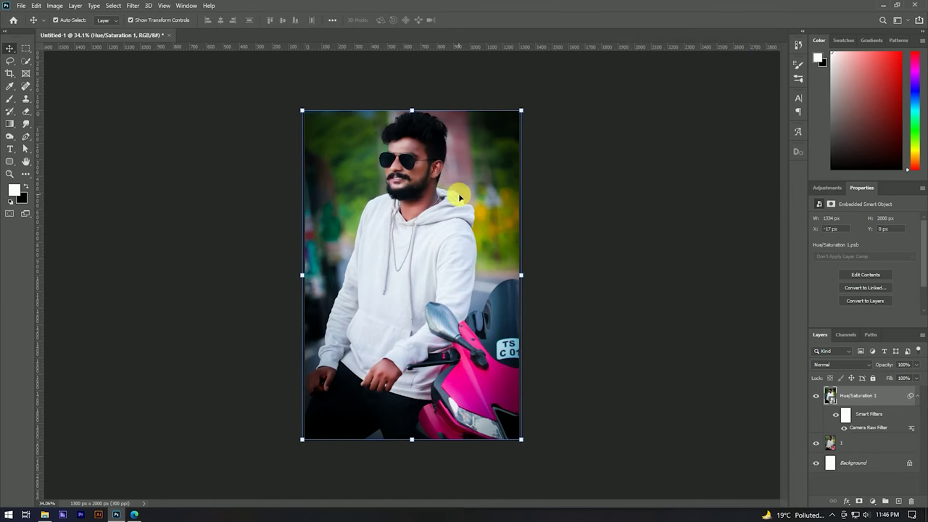
scroll(460, 197, "up", 2)
scroll(448, 161, "down", 2)
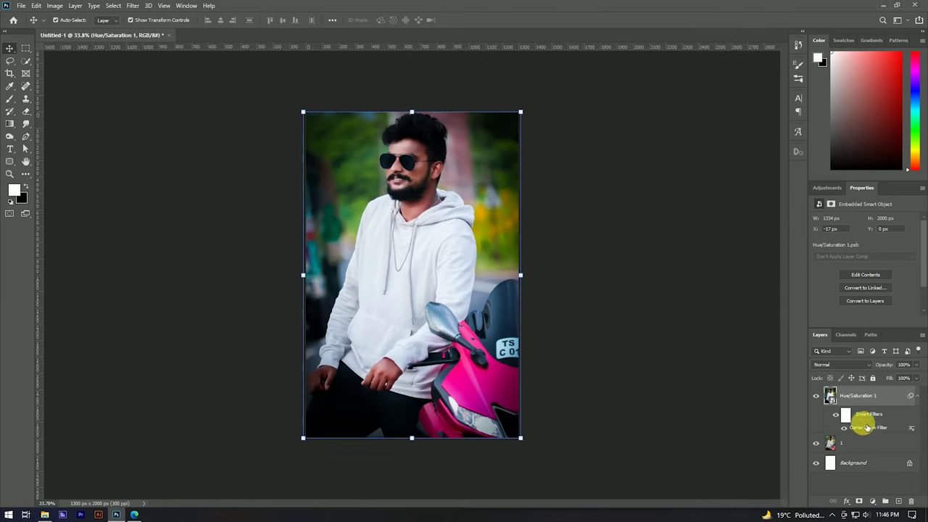
left_click(919, 398)
double_click(827, 396)
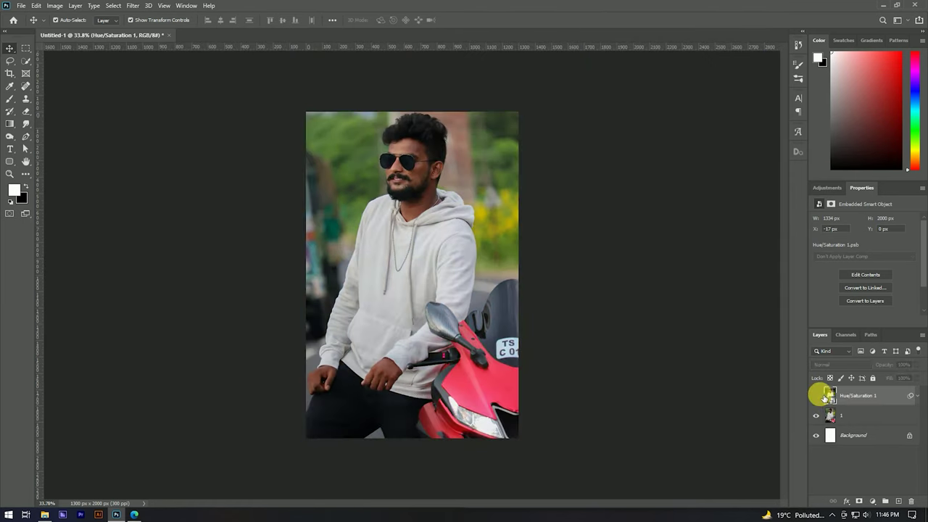
scroll(379, 124, "up", 3)
scroll(385, 172, "down", 1)
scroll(385, 172, "down", 1)
left_click(816, 396)
left_click(817, 398)
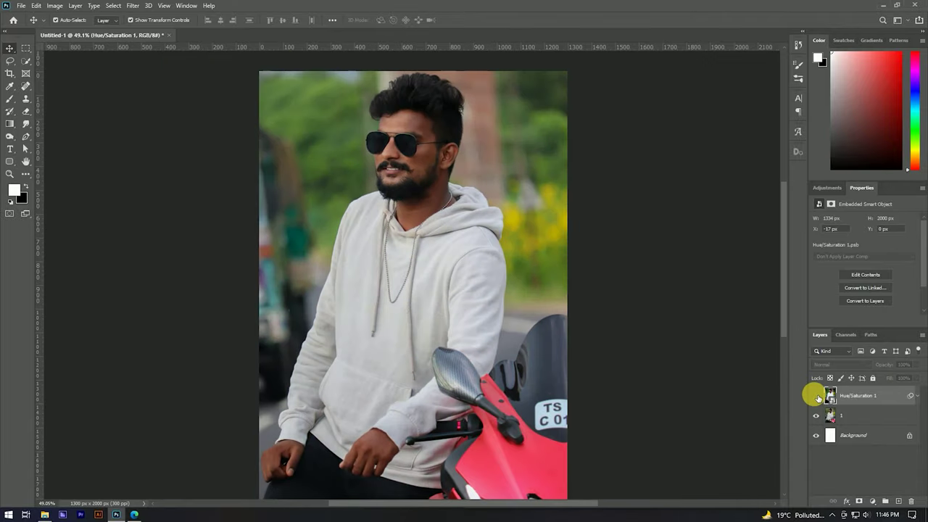
left_click(817, 397)
left_click(817, 397)
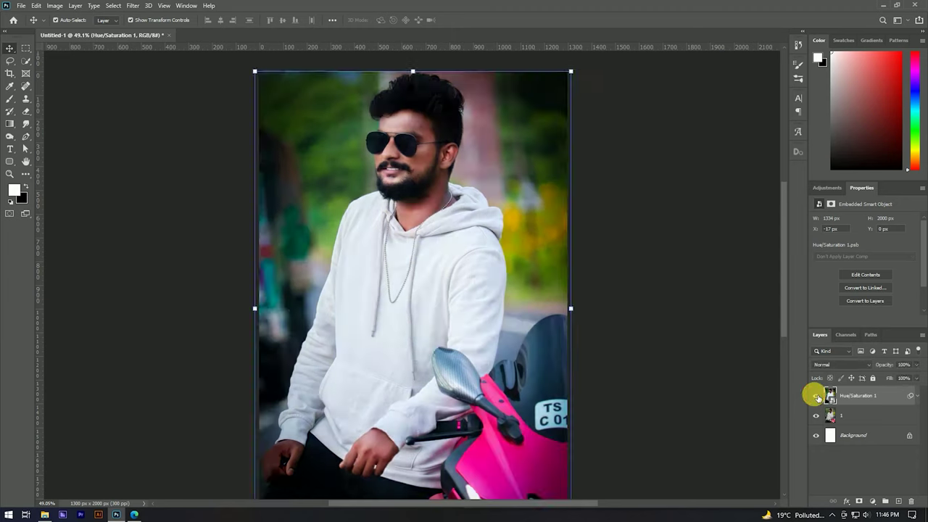
left_click(817, 397)
left_click(817, 398)
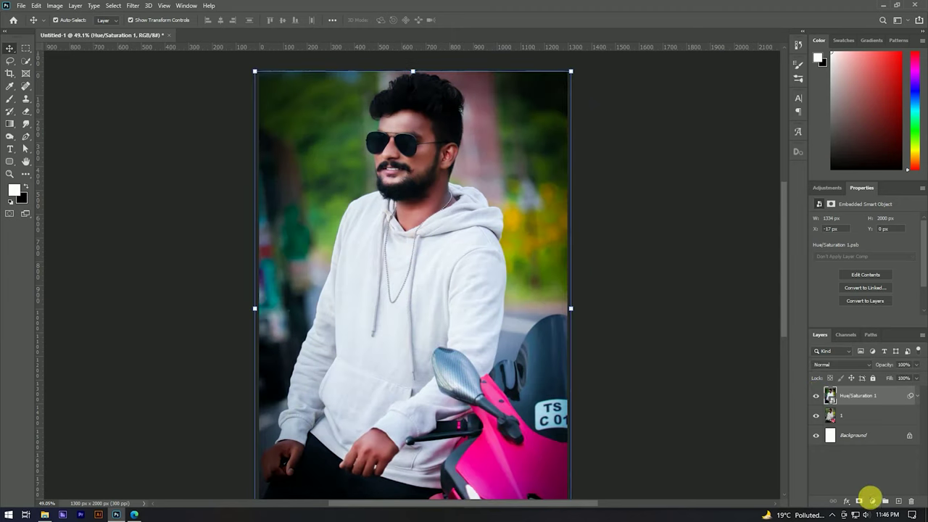
left_click(872, 499)
Add Hue/Saturation 2 (Hue +7, Saturation +15) and merge it with Hue/Saturation 1 into one smart object
left_click(874, 415)
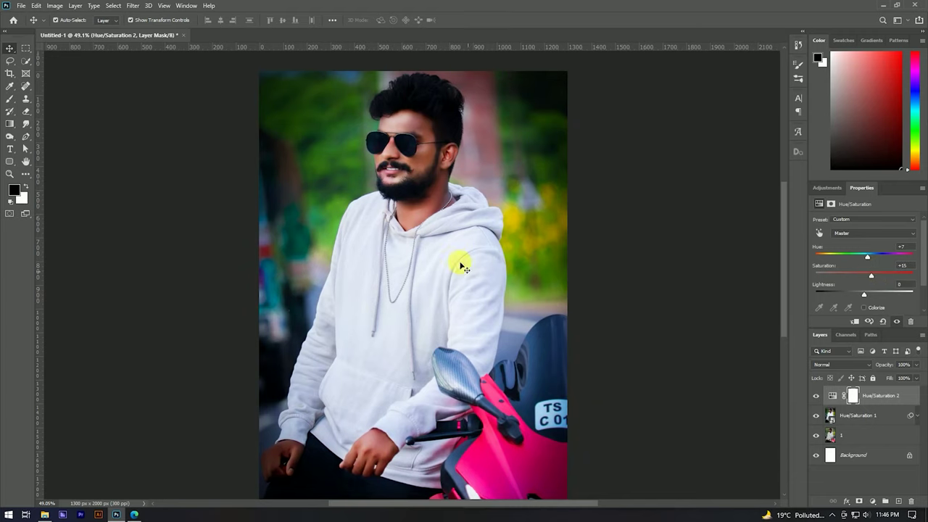
scroll(464, 267, "down", 5)
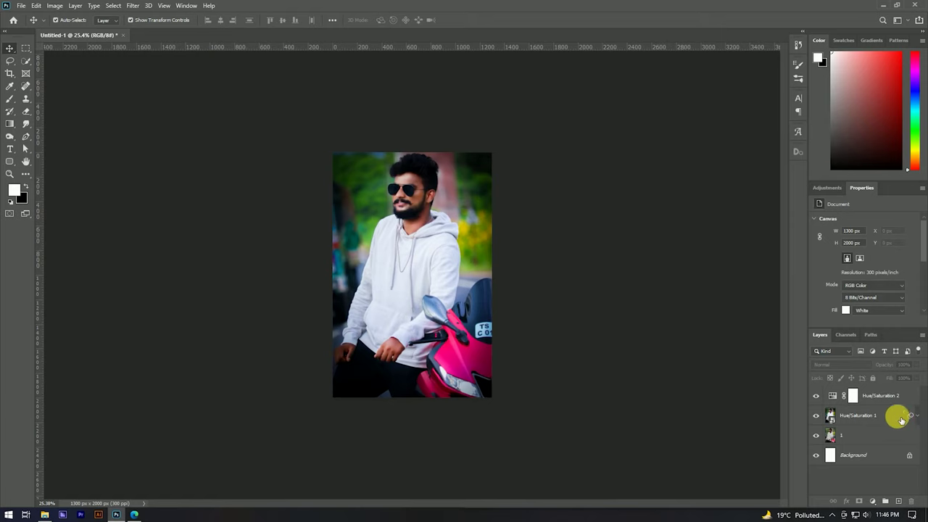
left_click(898, 419)
left_click(899, 395, "shift")
right_click(901, 391)
left_click(797, 233)
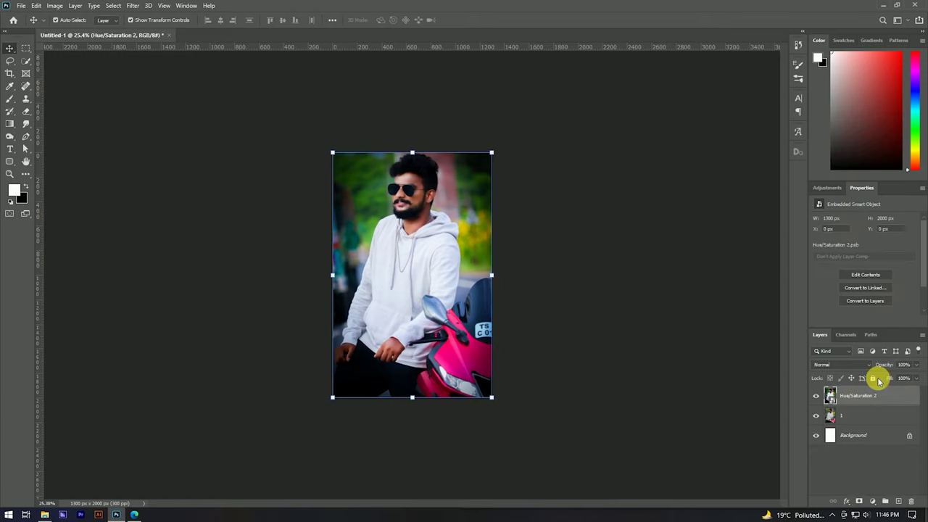
left_click(816, 396)
left_click(817, 395)
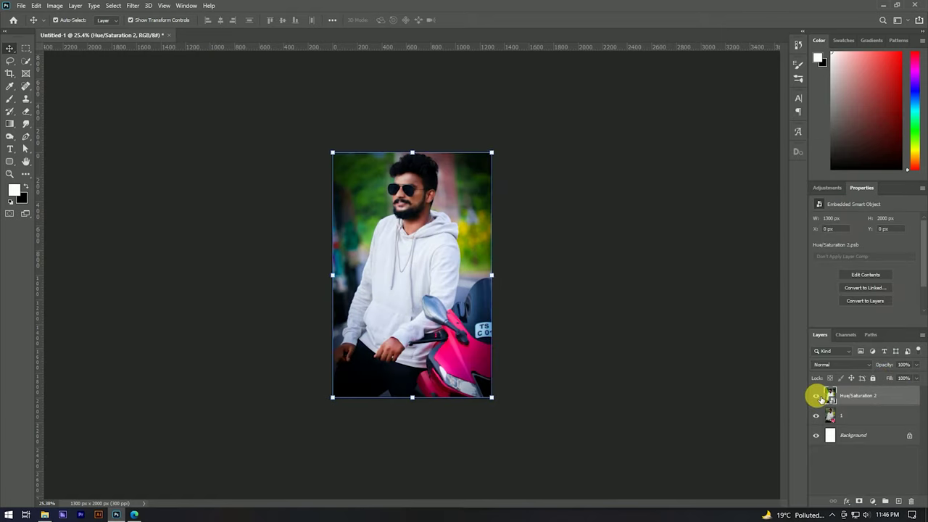